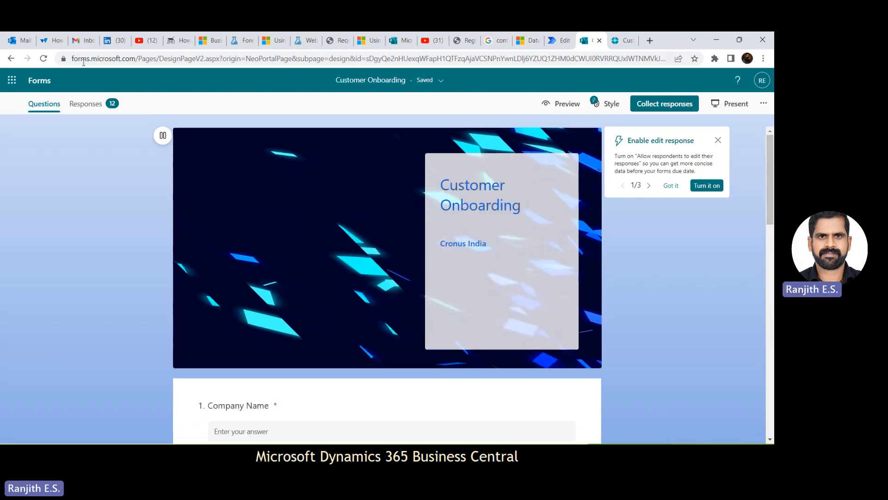
# - Review the web address and the list of questions of the Customer Onboarding form
pyautogui.click(121, 61)
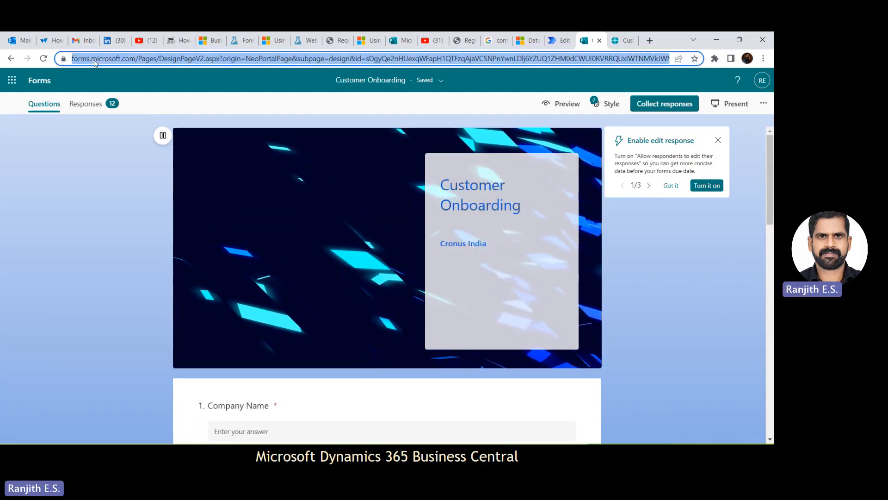
pyautogui.click(121, 62)
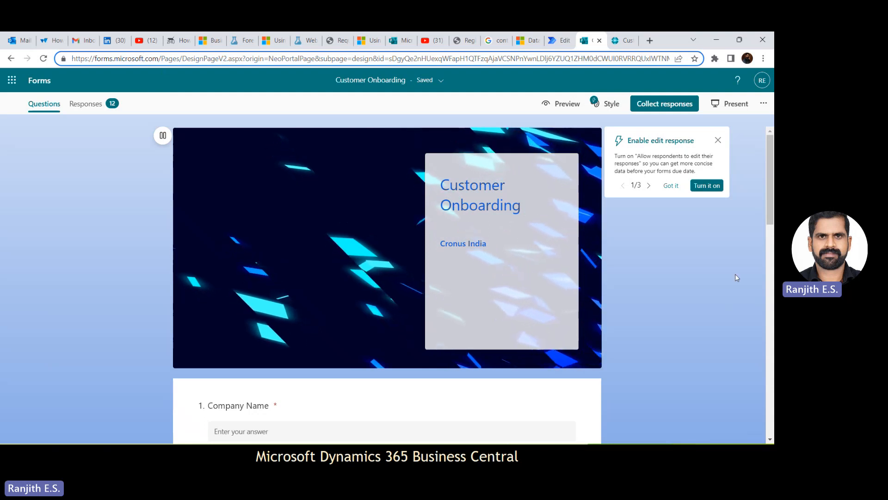
pyautogui.moveTo(770, 210); pyautogui.dragTo(772, 255)
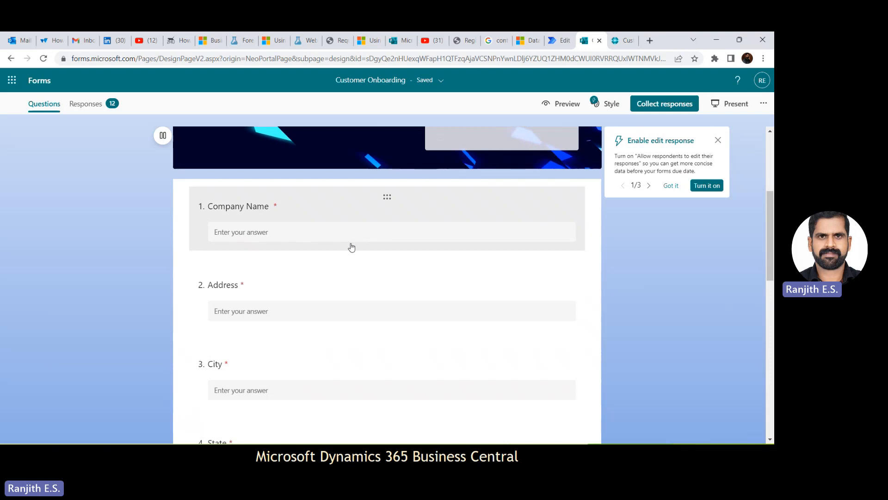
pyautogui.scroll(-2, 767, 262)
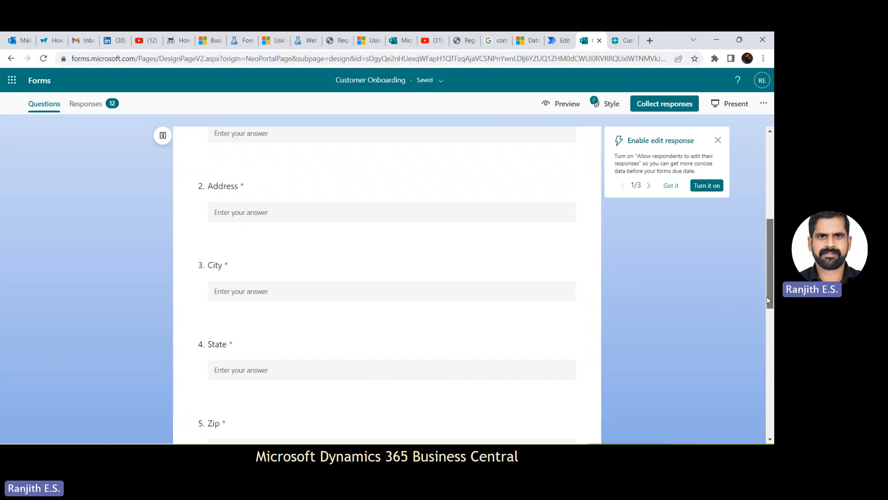
pyautogui.scroll(2, 770, 263)
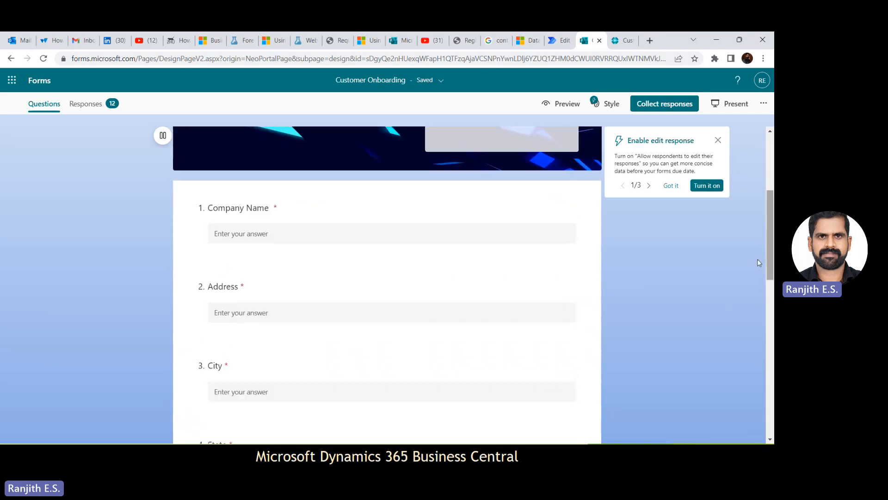
# - Open the Company Name and Address questions for editing to inspect their text and answer options
pyautogui.click(323, 218)
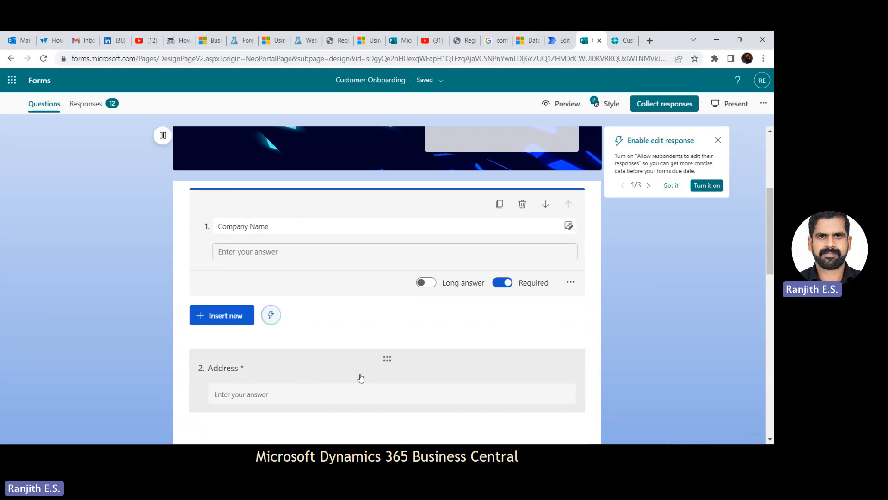
pyautogui.click(359, 377)
pyautogui.moveTo(769, 251); pyautogui.dragTo(767, 277)
pyautogui.click(283, 225)
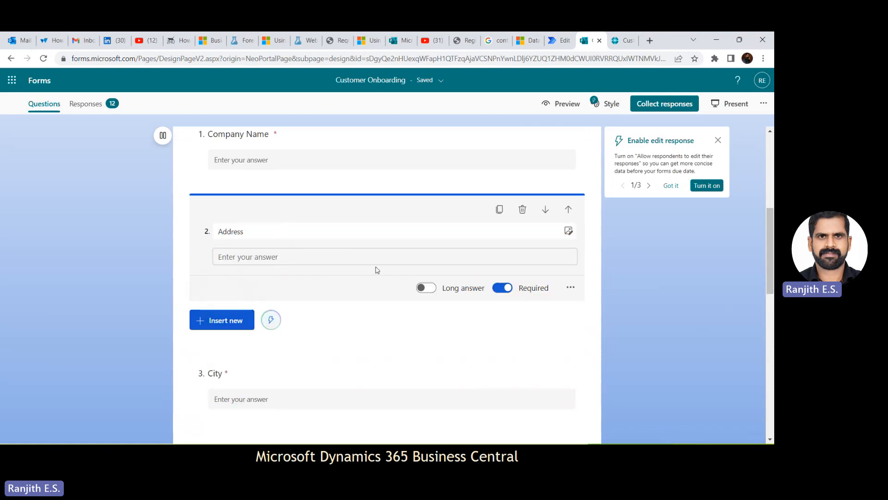
pyautogui.click(289, 233)
pyautogui.doubleClick(278, 230)
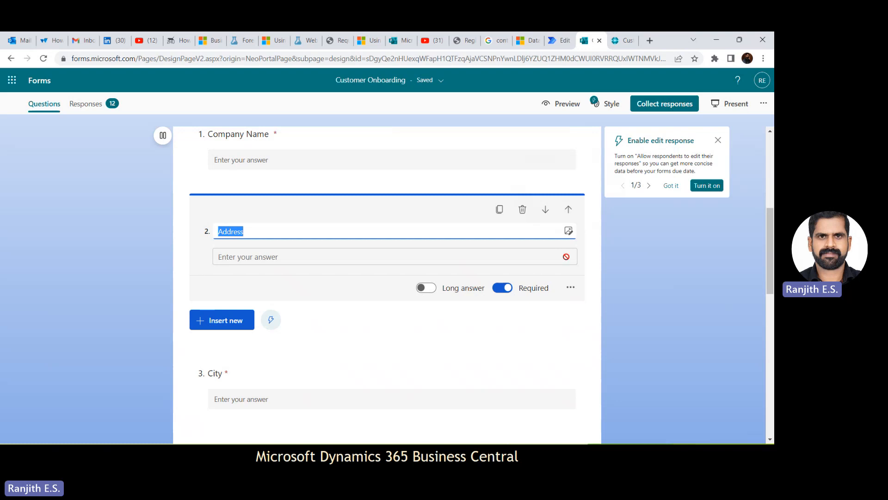
# - Show the style themes available for the Customer Onboarding form and look over the form's current design
pyautogui.scroll(5, 762, 183)
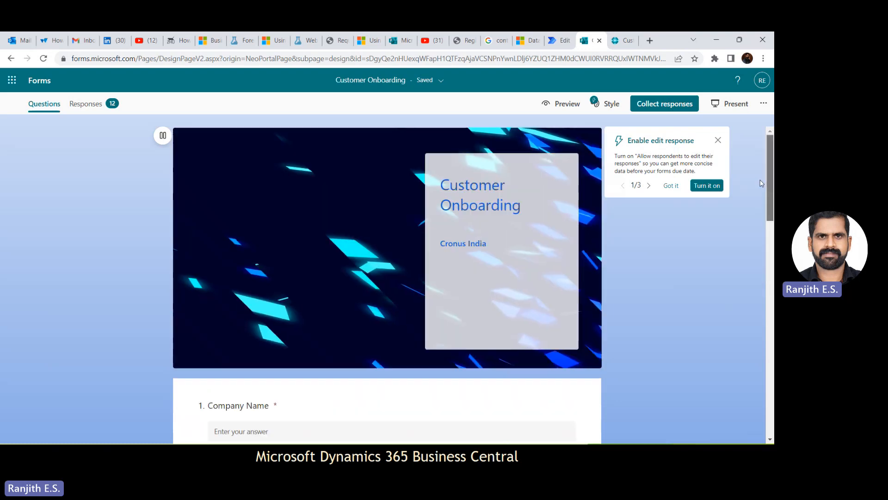
pyautogui.click(611, 104)
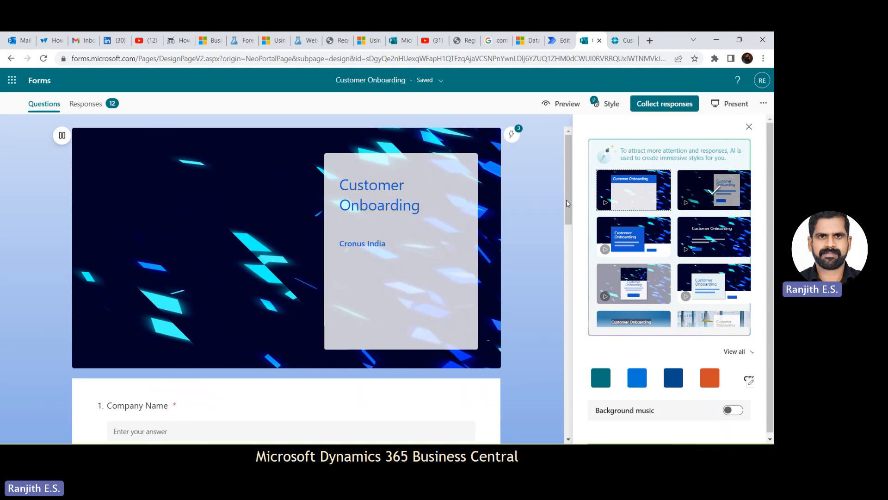
pyautogui.scroll(-3, 559, 251)
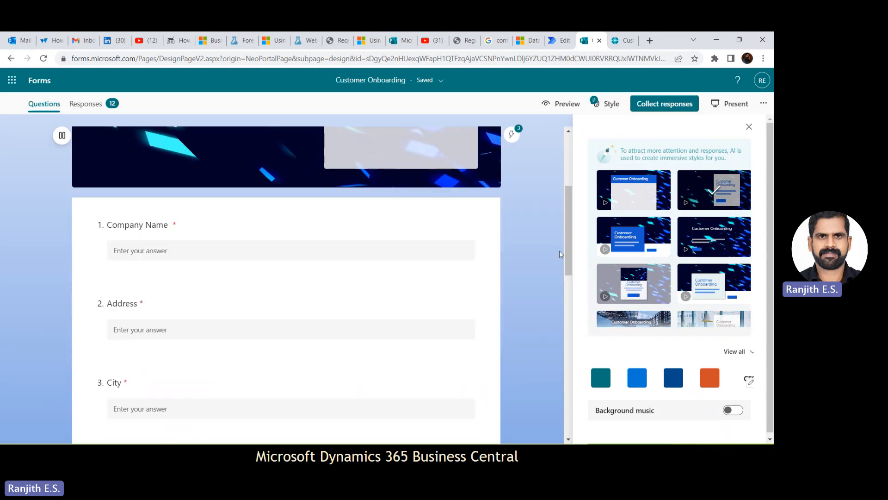
pyautogui.scroll(3, 569, 167)
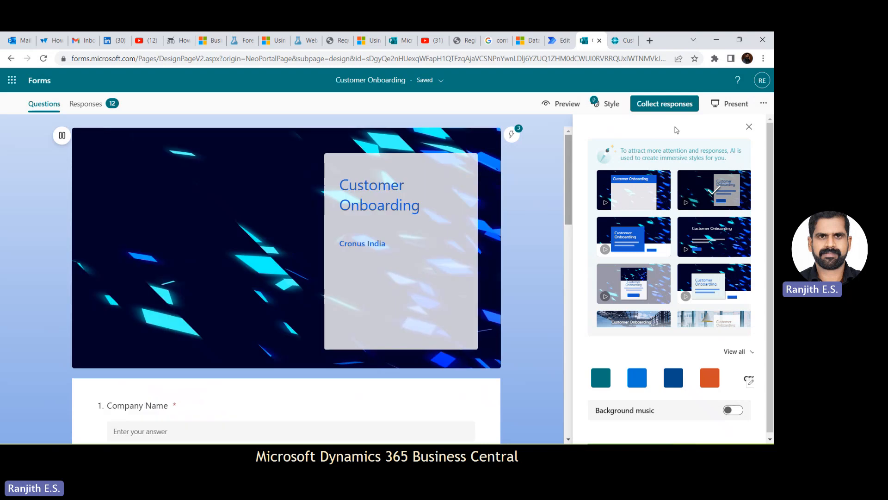
# - Open the form's settings and review who can fill it out and the options for responses
pyautogui.click(765, 106)
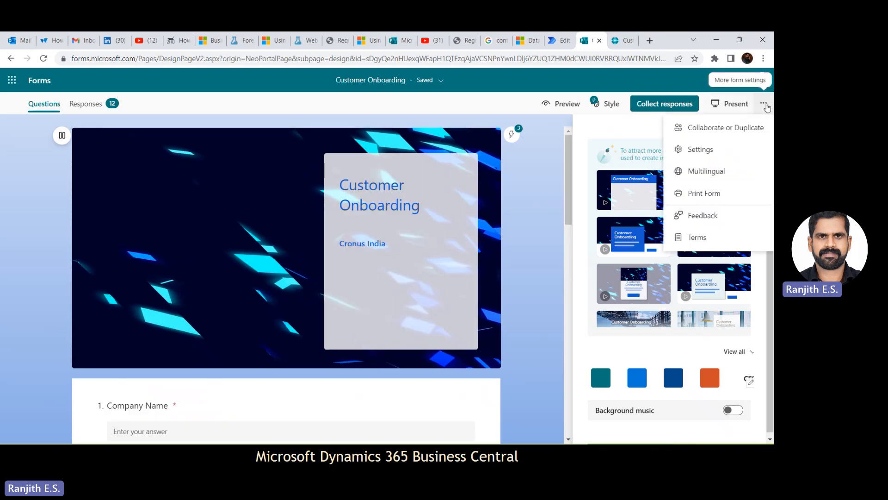
pyautogui.click(700, 149)
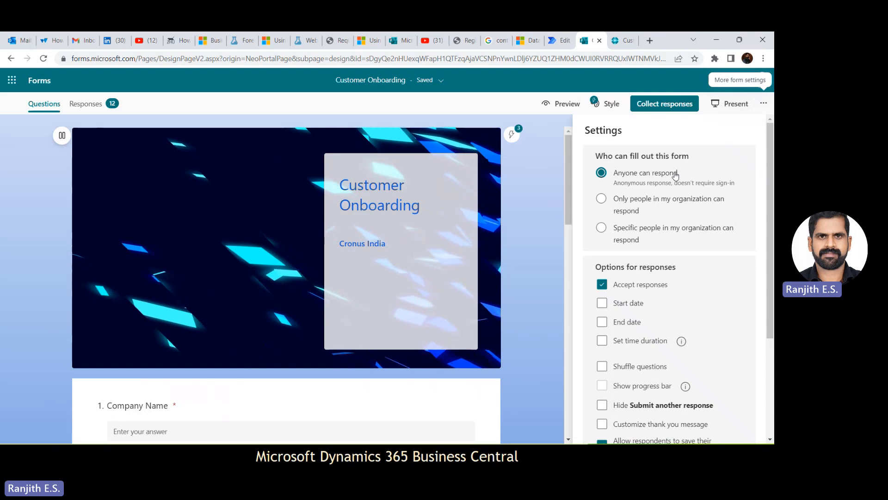
pyautogui.scroll(-1, 771, 178)
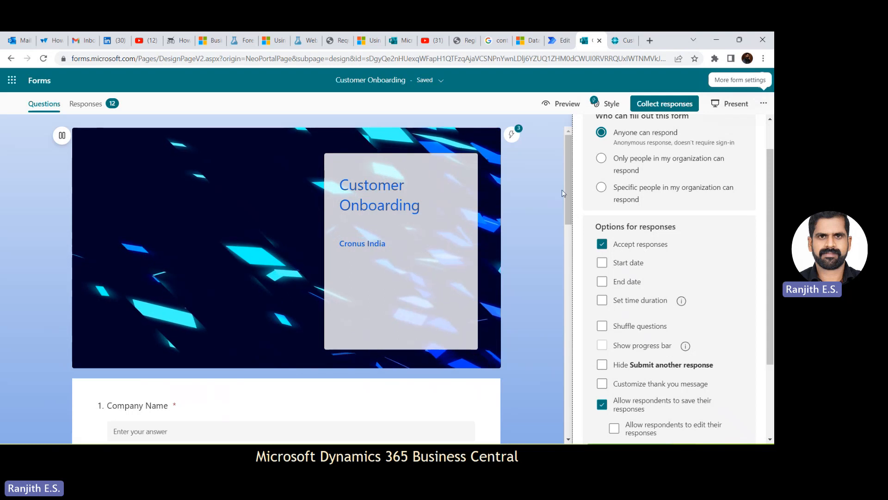
# - Preview the form in its computer and mobile layouts, and return to the form editor
pyautogui.click(568, 108)
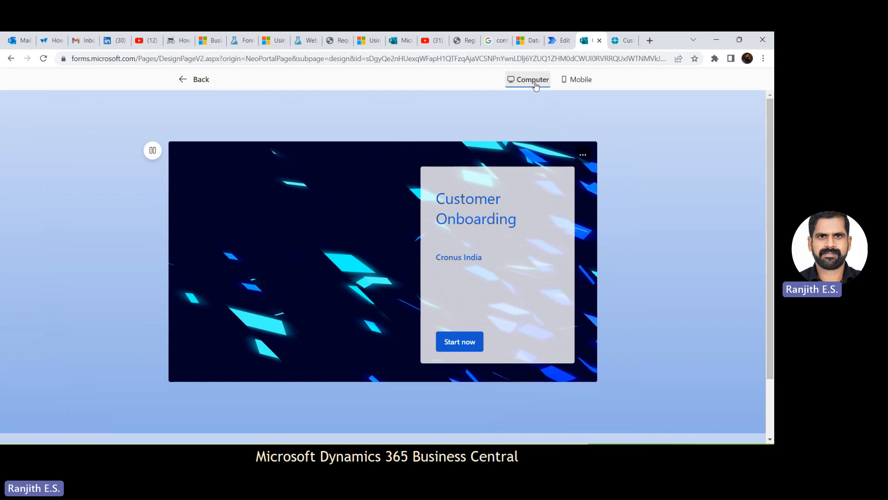
pyautogui.click(583, 83)
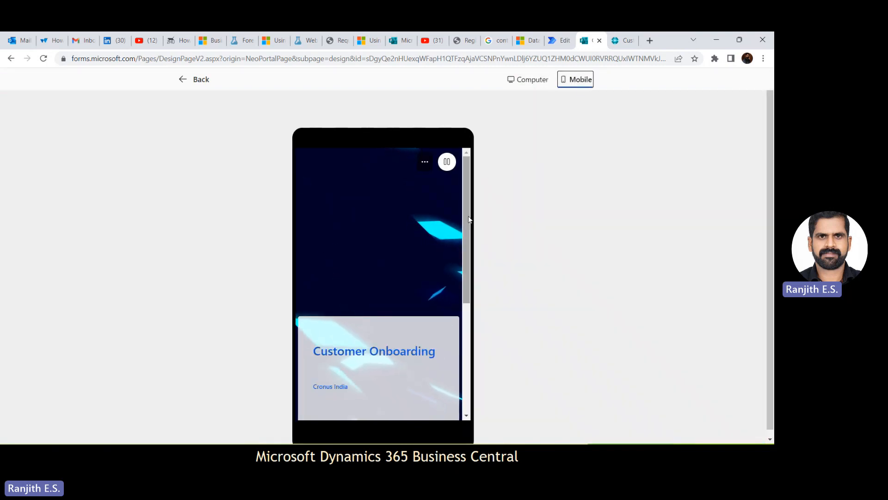
pyautogui.moveTo(468, 216); pyautogui.dragTo(466, 298)
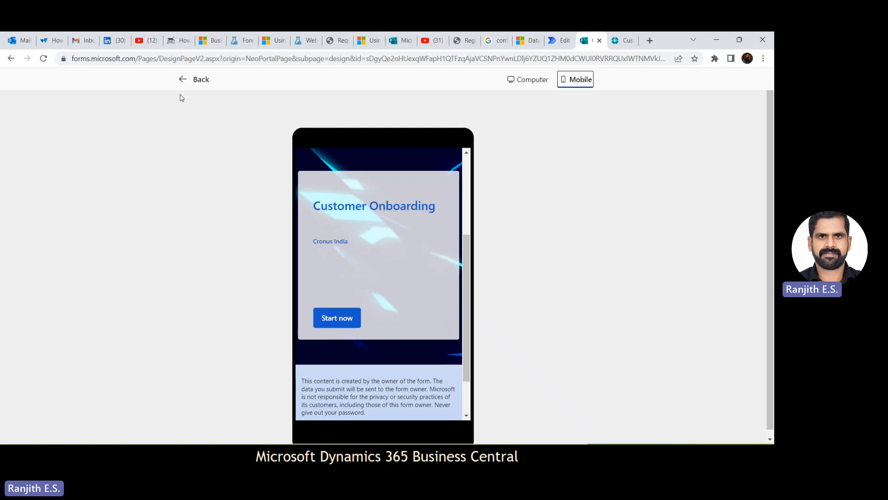
pyautogui.click(197, 82)
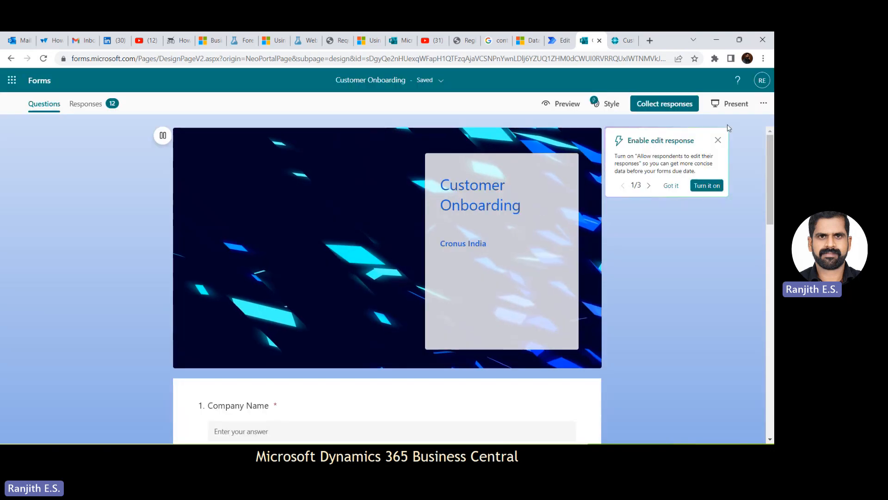
pyautogui.moveTo(772, 172); pyautogui.dragTo(767, 80)
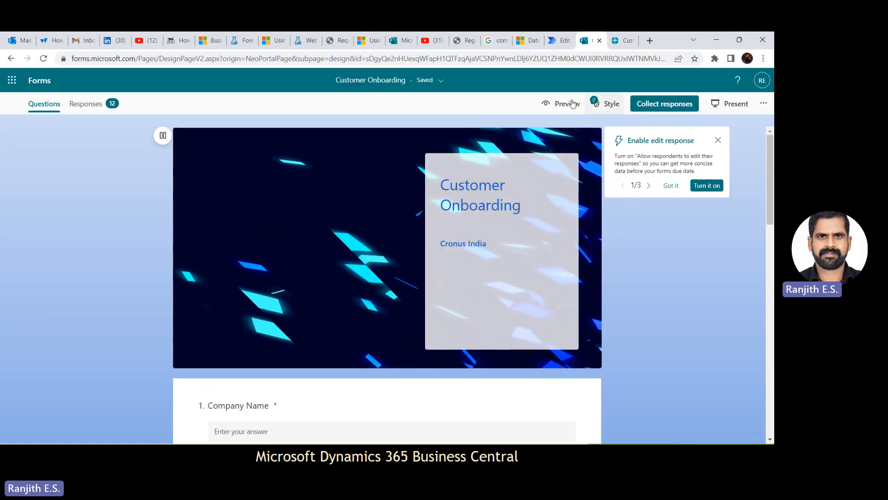
# - Review the link, invitation, QR code and embed options for collecting responses, and close the sharing dialog
pyautogui.click(642, 104)
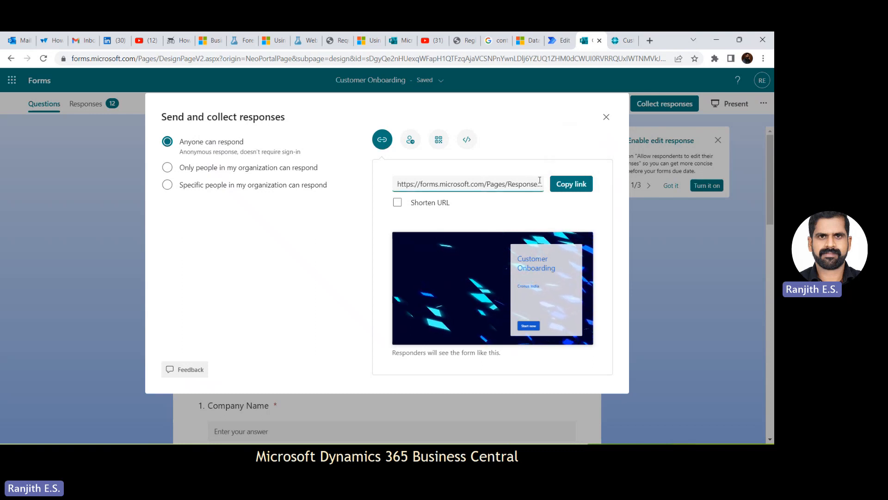
pyautogui.click(415, 141)
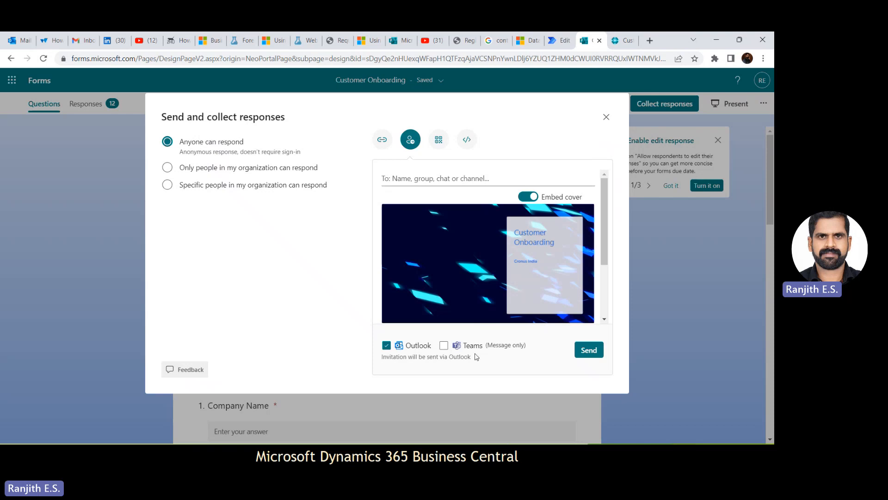
pyautogui.click(437, 141)
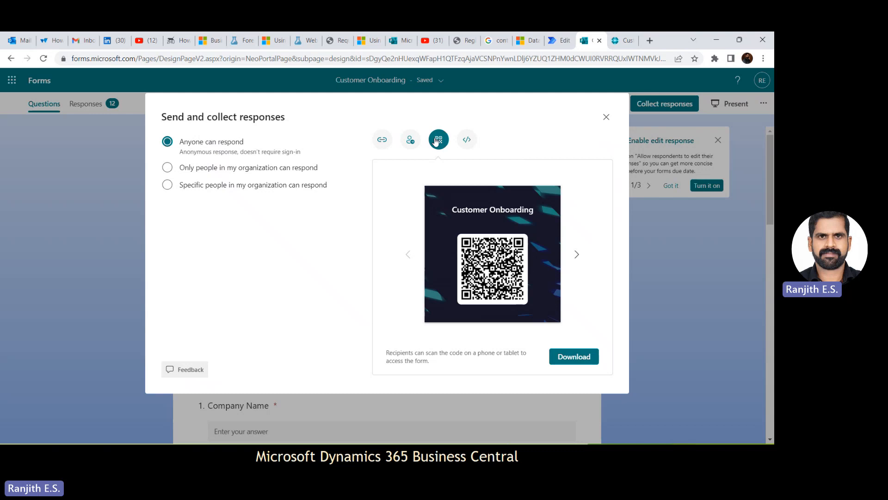
pyautogui.click(465, 144)
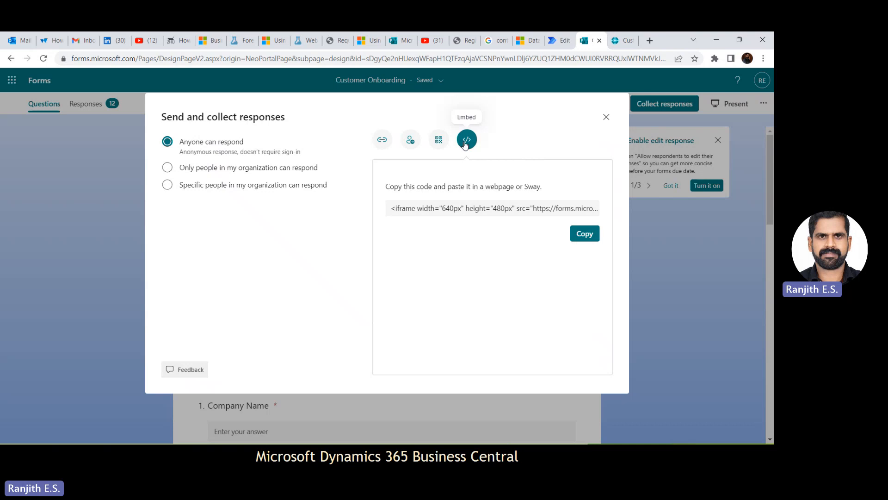
pyautogui.click(605, 117)
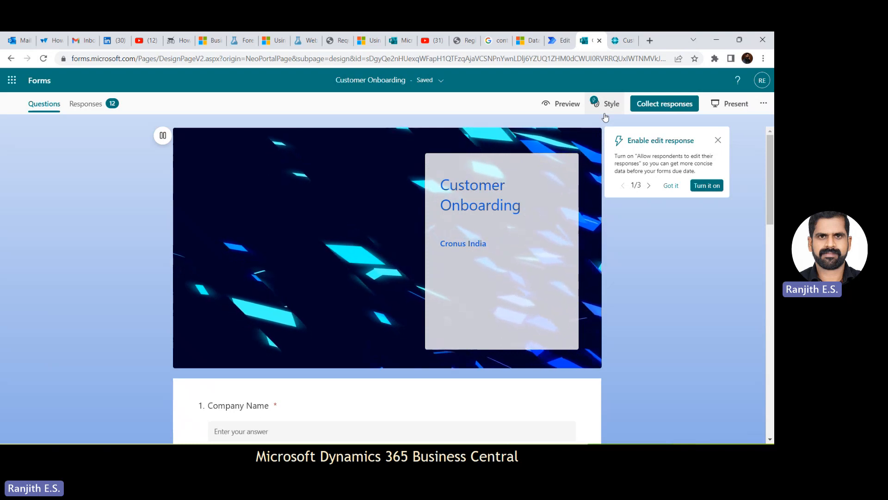
pyautogui.moveTo(767, 201); pyautogui.dragTo(765, 165)
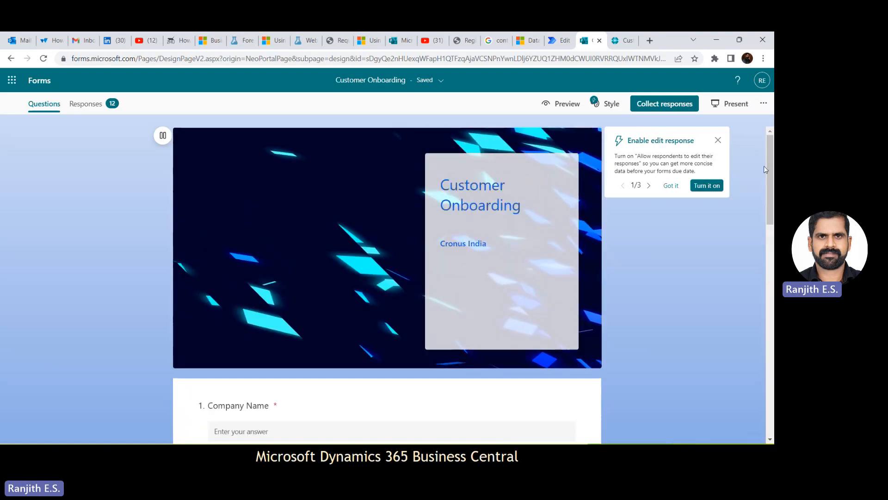
# - Switch to the Customer Onboarding flow in Power Automate and review its actions and the Create New Customer field mappings
pyautogui.click(565, 44)
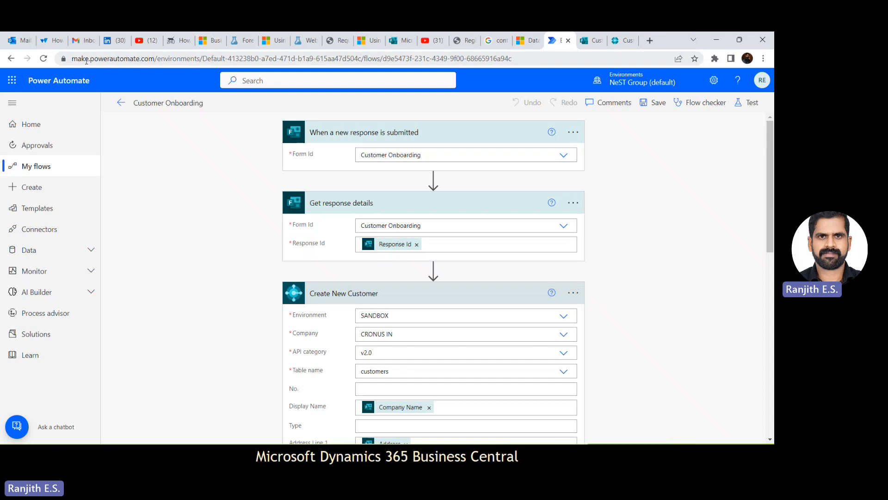
pyautogui.click(146, 58)
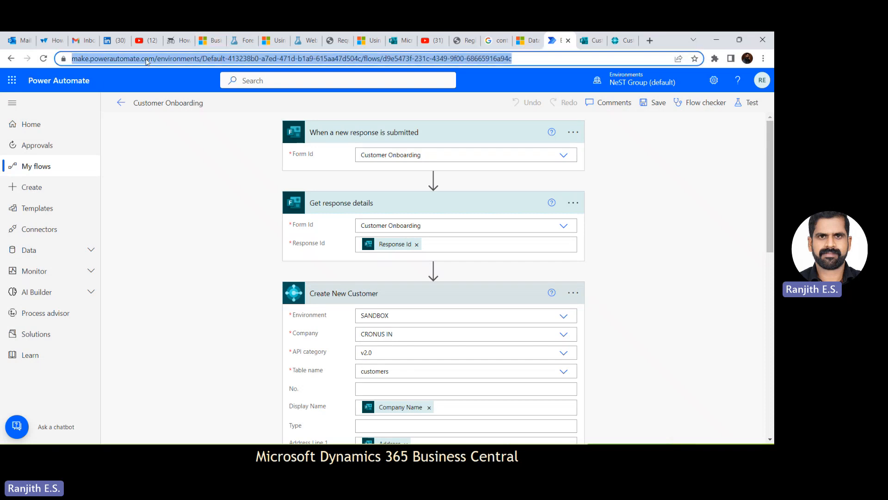
pyautogui.click(205, 197)
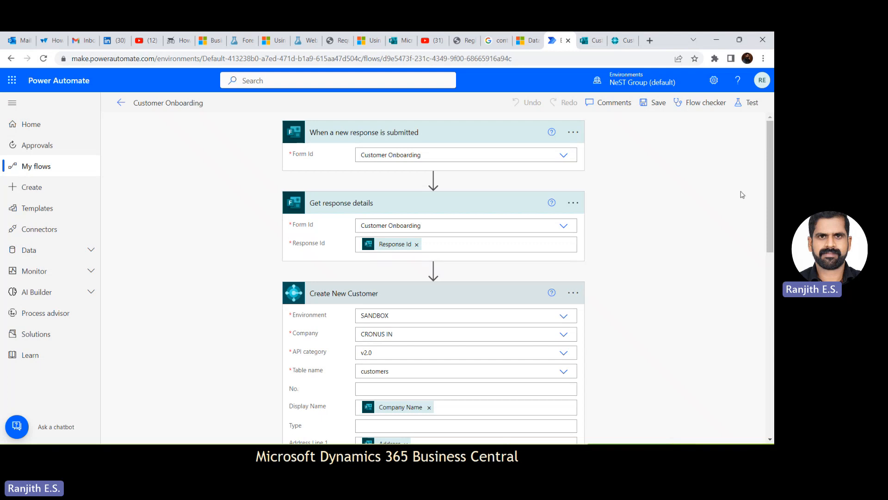
pyautogui.moveTo(768, 182)
pyautogui.mouseDown()
pyautogui.moveTo(773, 356)
pyautogui.moveTo(772, 198)
pyautogui.mouseUp()
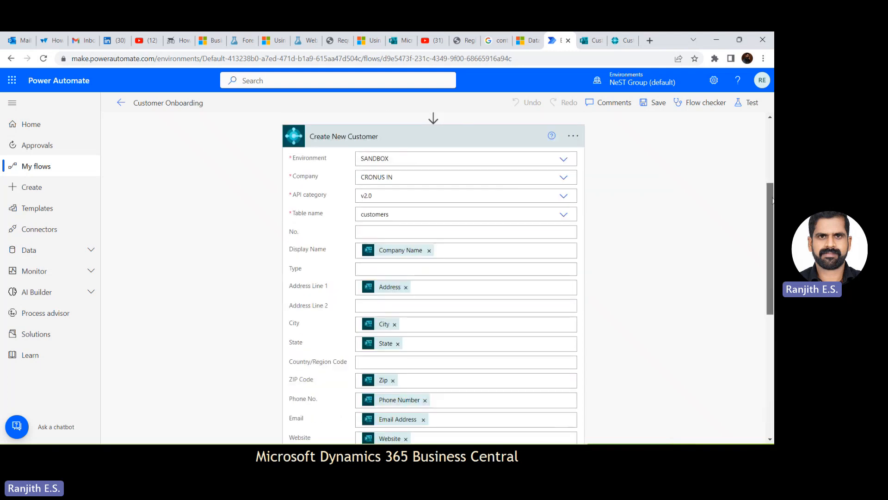
pyautogui.scroll(4, 682, 243)
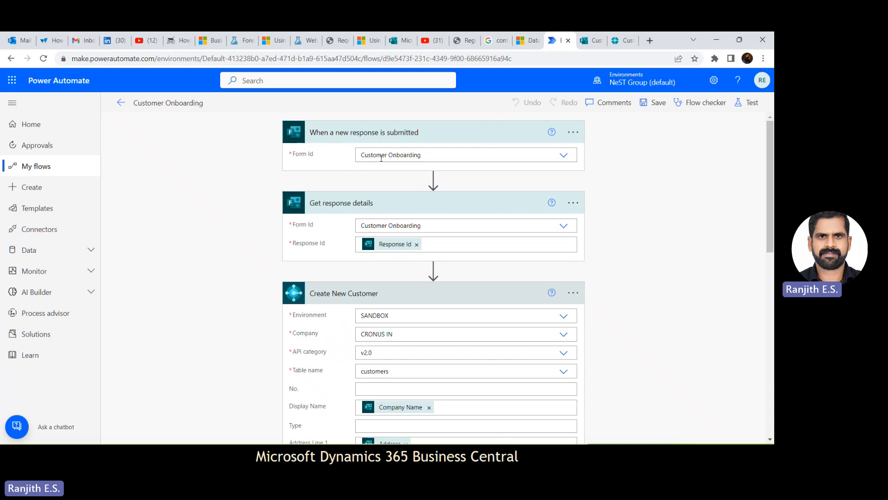
# - Select Customer Onboarding as the Form Id of the new-response trigger, and collapse and re-expand the Get response details action
pyautogui.click(362, 159)
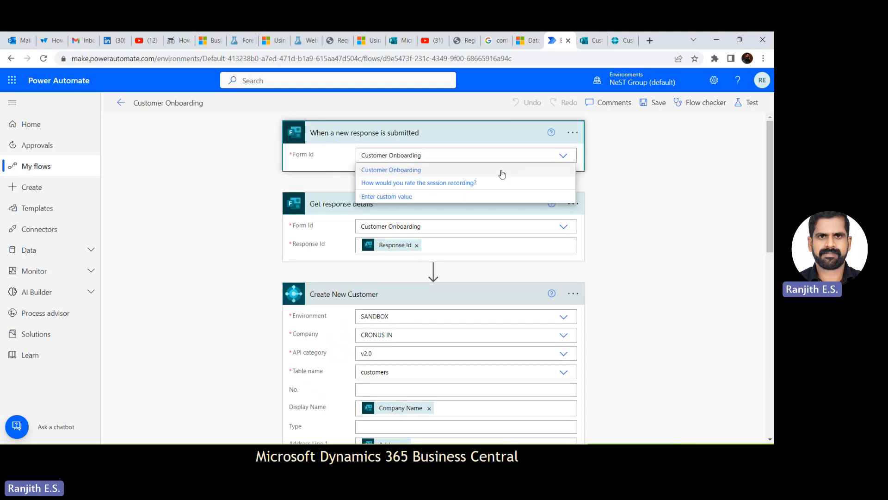
pyautogui.click(475, 172)
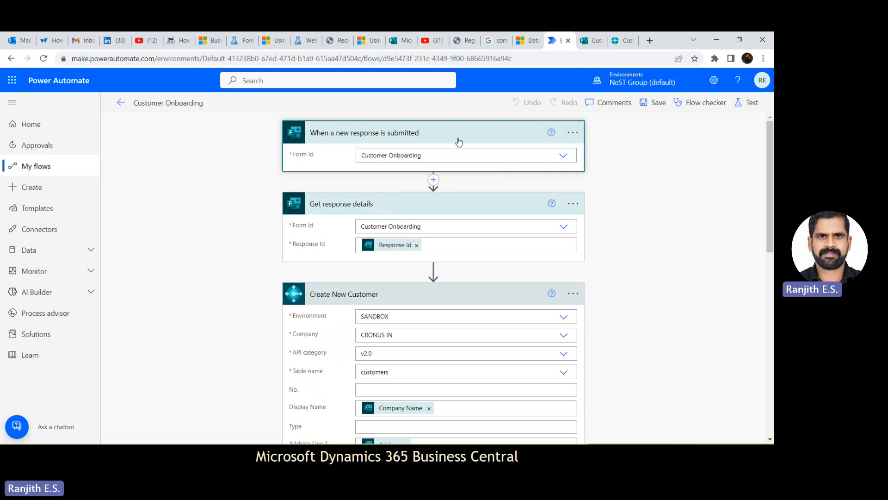
pyautogui.click(485, 207)
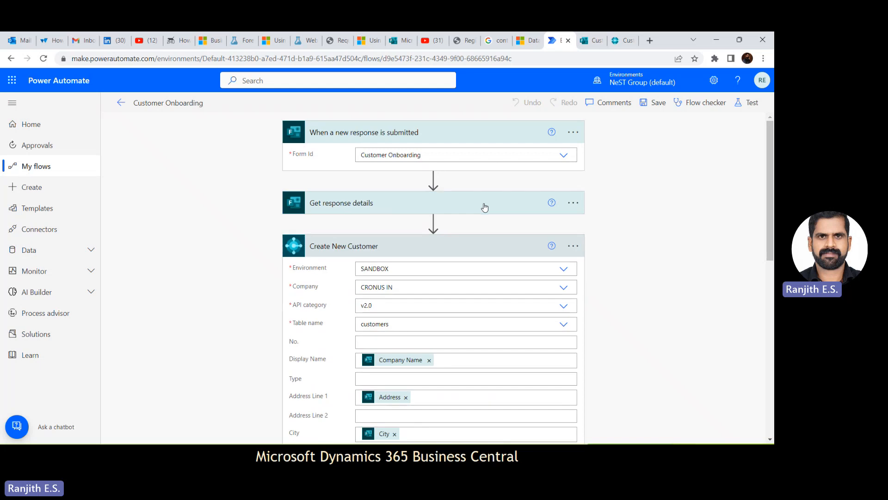
pyautogui.click(485, 207)
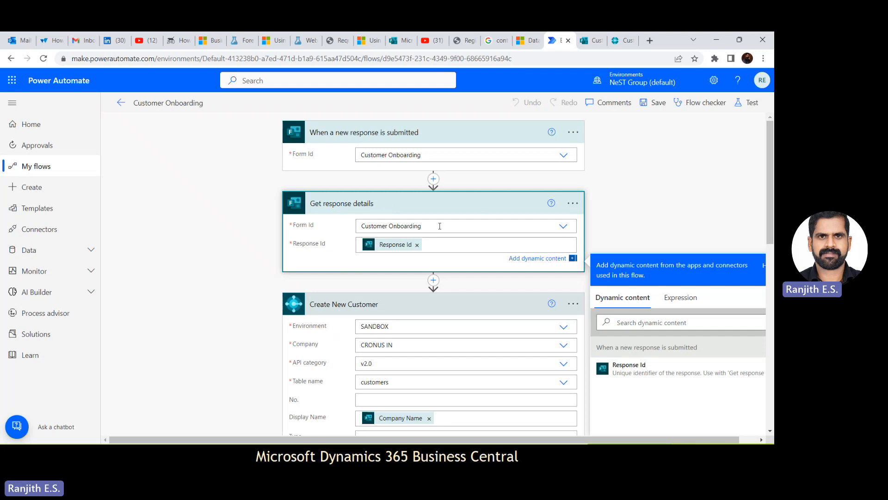
# - Select Customer Onboarding as the Form Id of the Get response details action
pyautogui.click(463, 228)
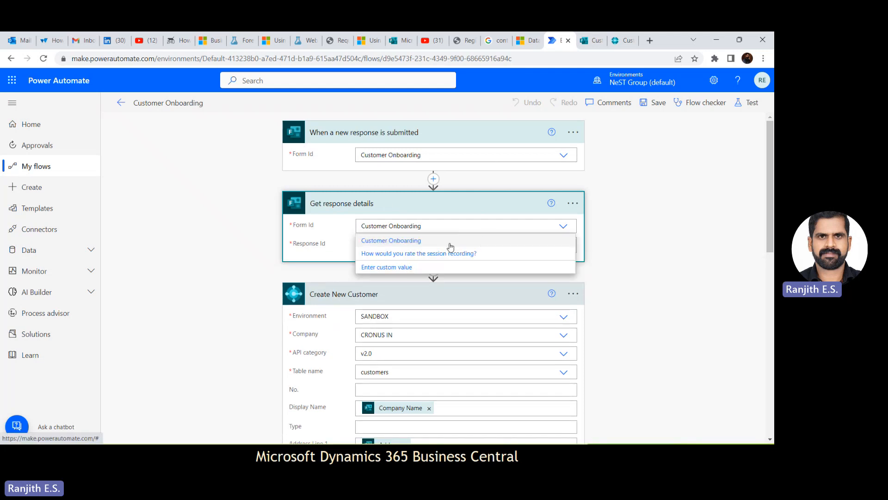
pyautogui.click(450, 245)
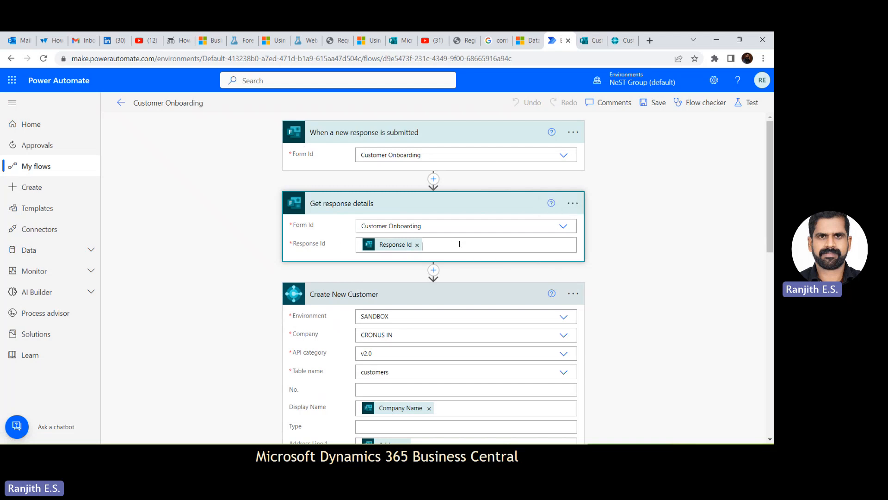
# - Add a second Response Id token to the Response Id of Get response details and remove the duplicate
pyautogui.click(459, 244)
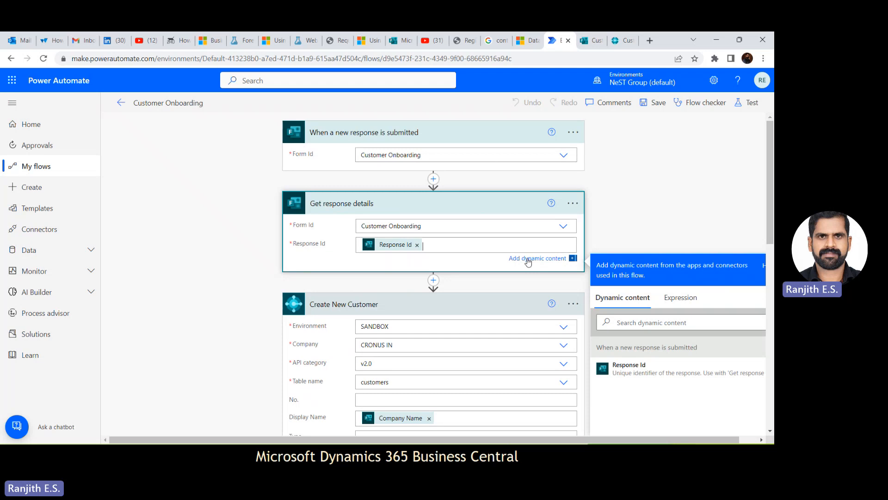
pyautogui.click(654, 370)
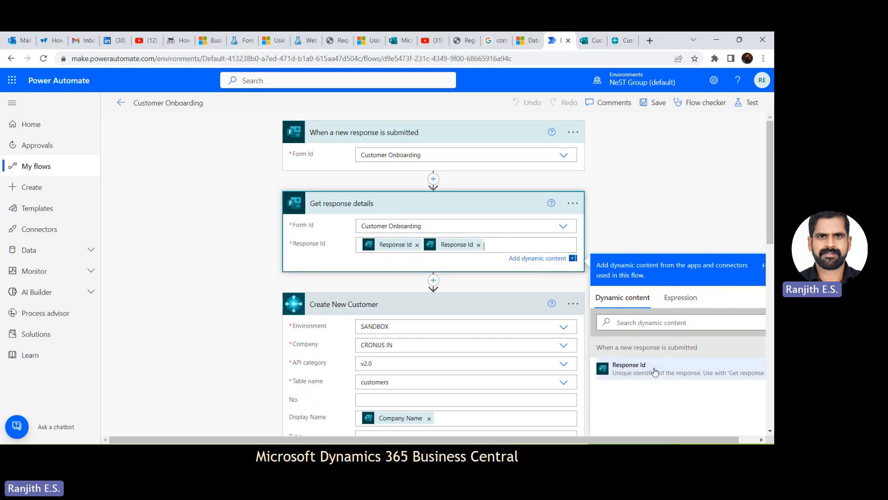
pyautogui.click(478, 245)
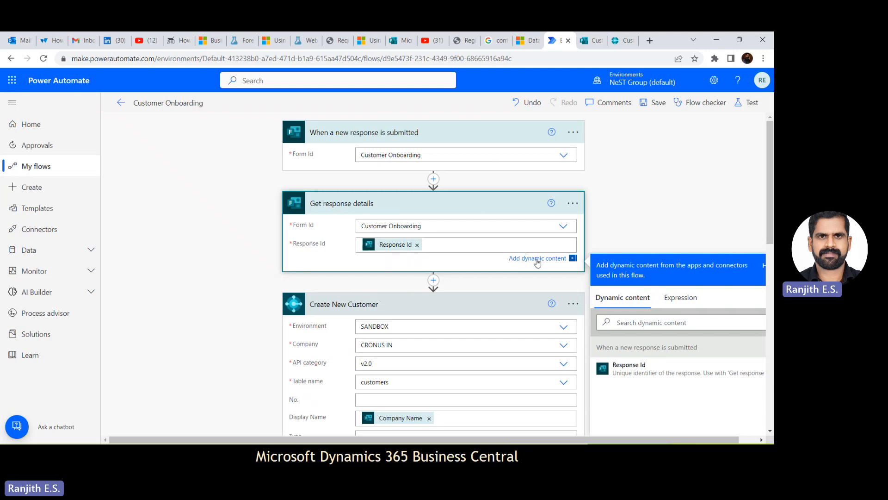
pyautogui.click(624, 228)
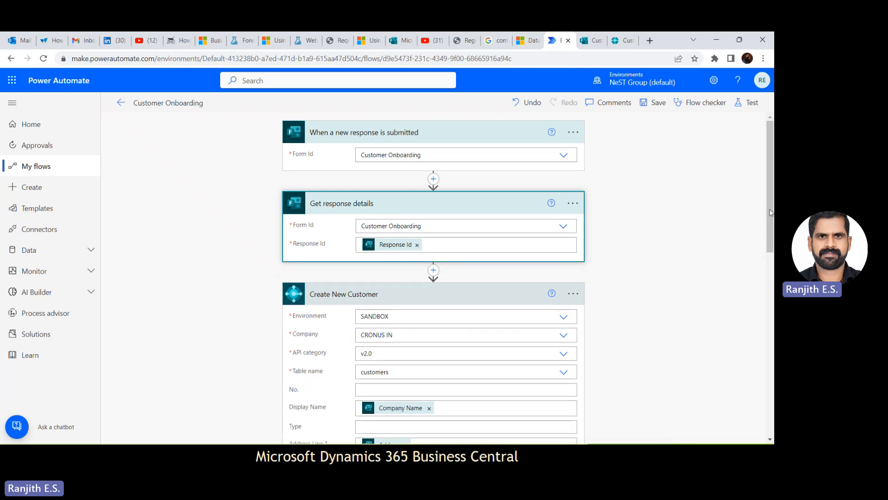
pyautogui.rightClick(770, 122)
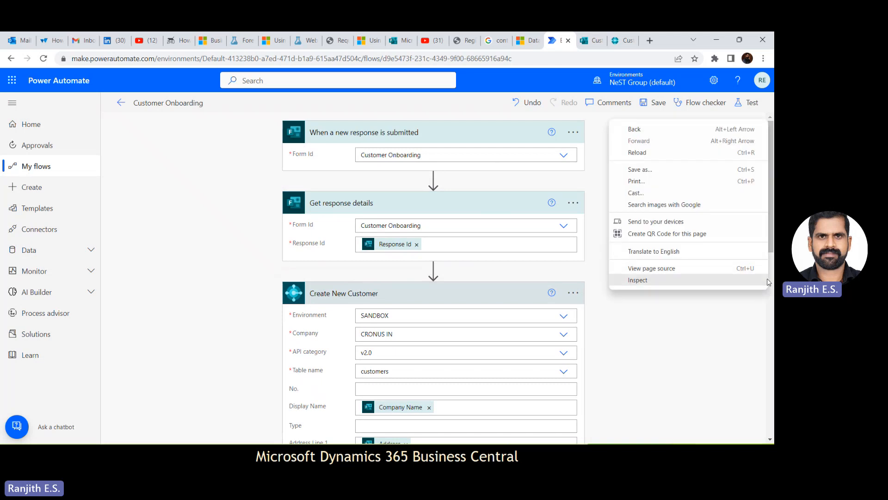
pyautogui.click(703, 338)
# - Select SANDBOX as the environment and CRONUS IN as the company of the Create New Customer action
pyautogui.scroll(-3, 767, 283)
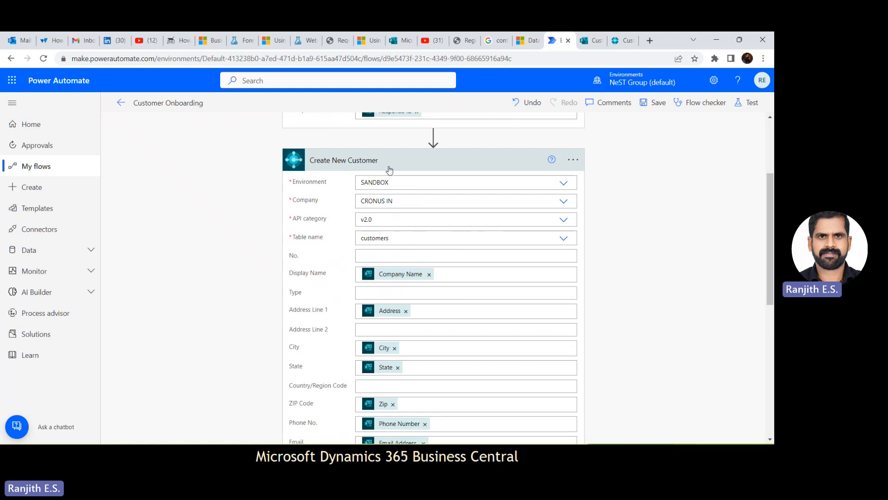
pyautogui.click(417, 185)
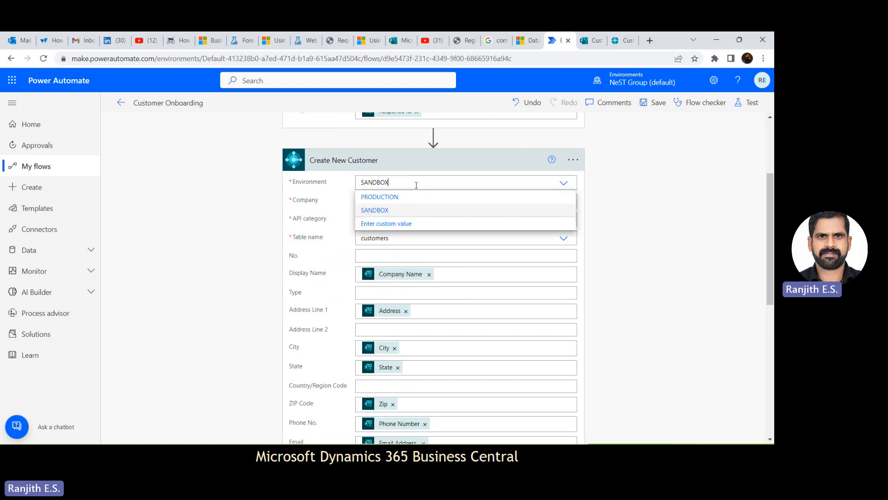
pyautogui.click(416, 211)
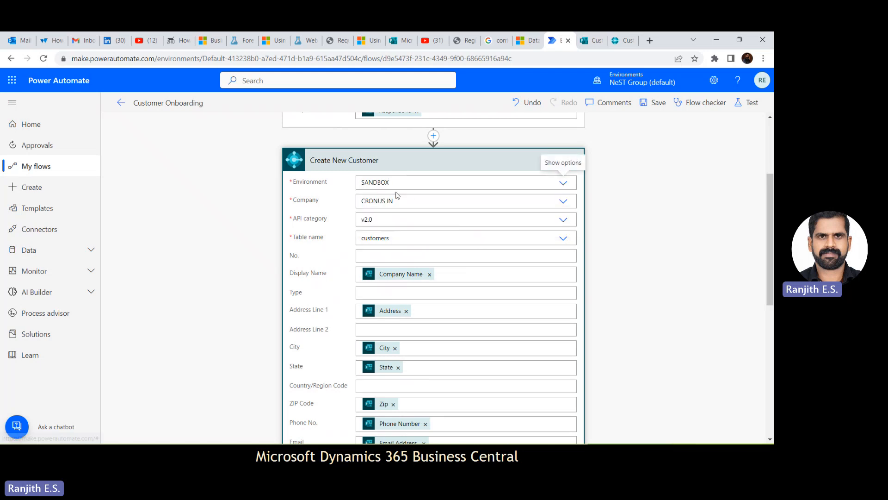
pyautogui.click(420, 197)
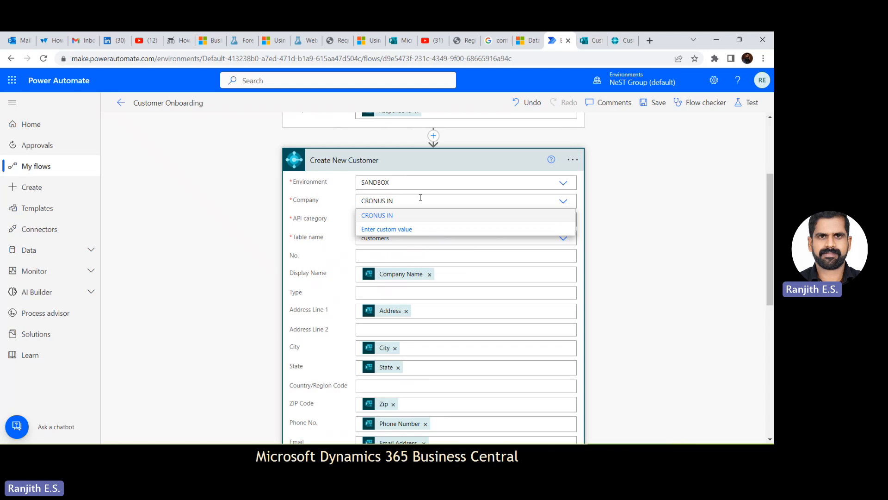
pyautogui.click(400, 216)
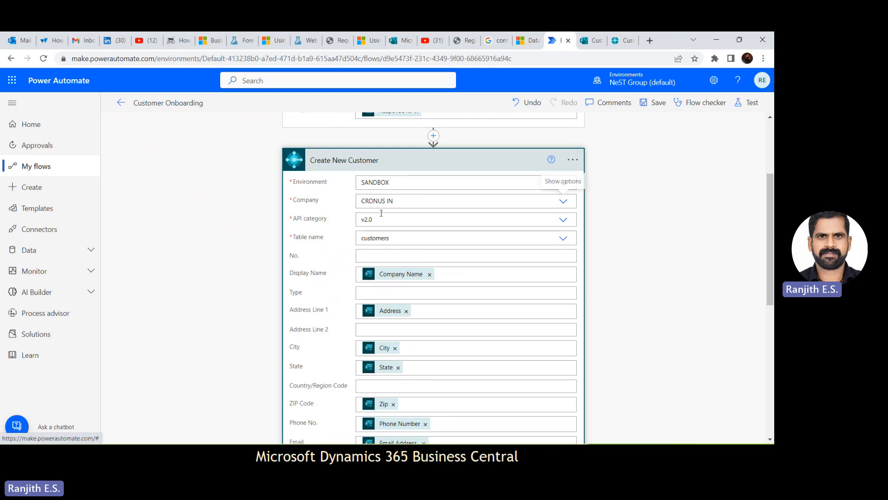
# - Review the available API categories and table names of the Create New Customer action
pyautogui.click(411, 221)
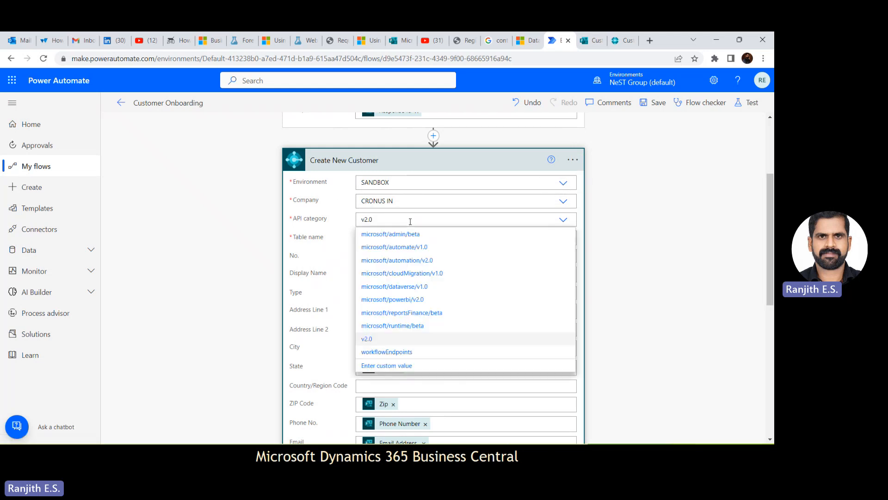
pyautogui.click(338, 253)
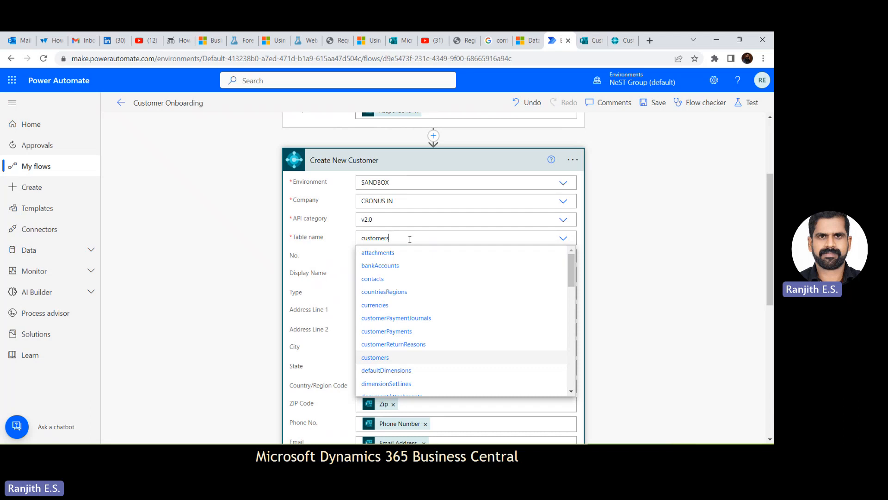
pyautogui.click(337, 249)
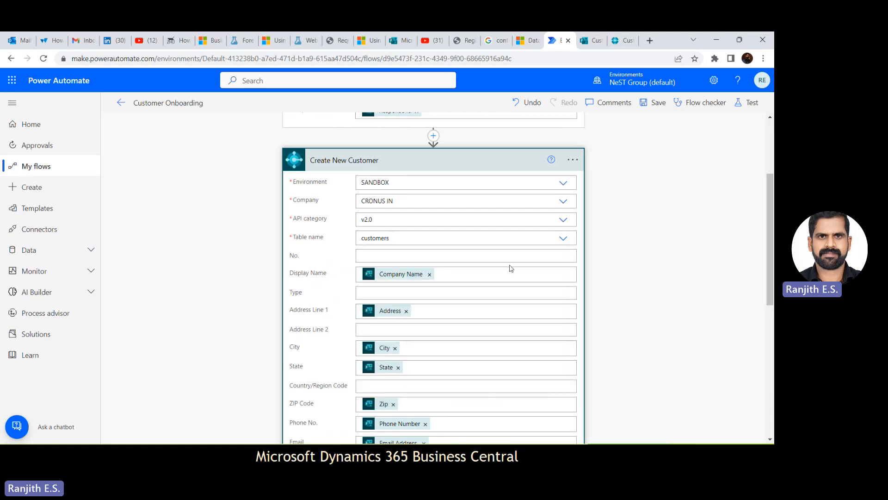
# - Review the dynamic content available for Display Name and Address Line 1 and the other customer field mappings
pyautogui.click(497, 279)
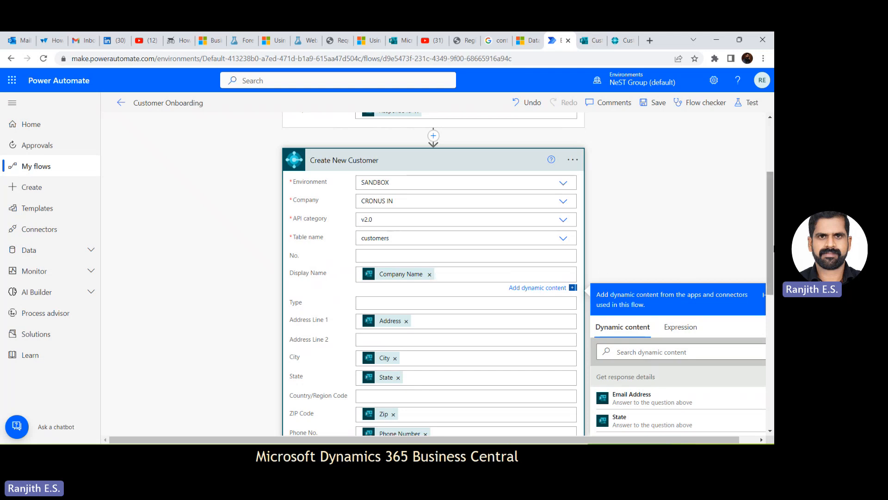
pyautogui.moveTo(772, 260); pyautogui.dragTo(773, 314)
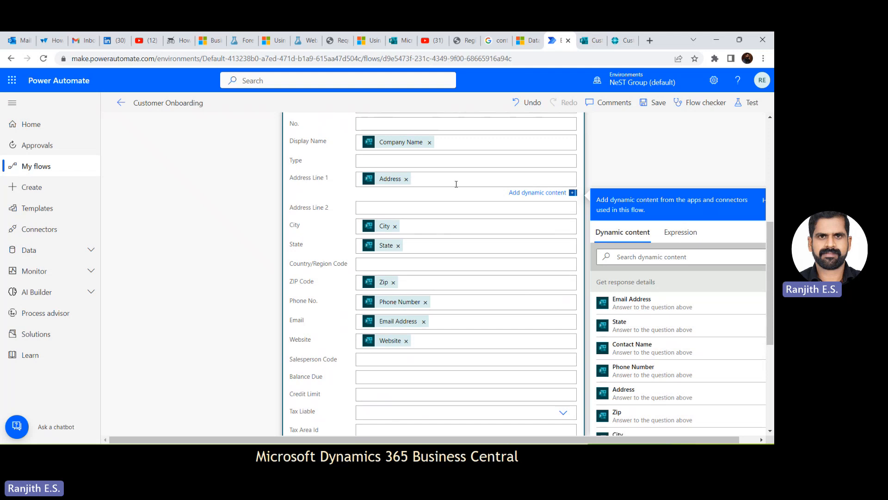
pyautogui.click(655, 164)
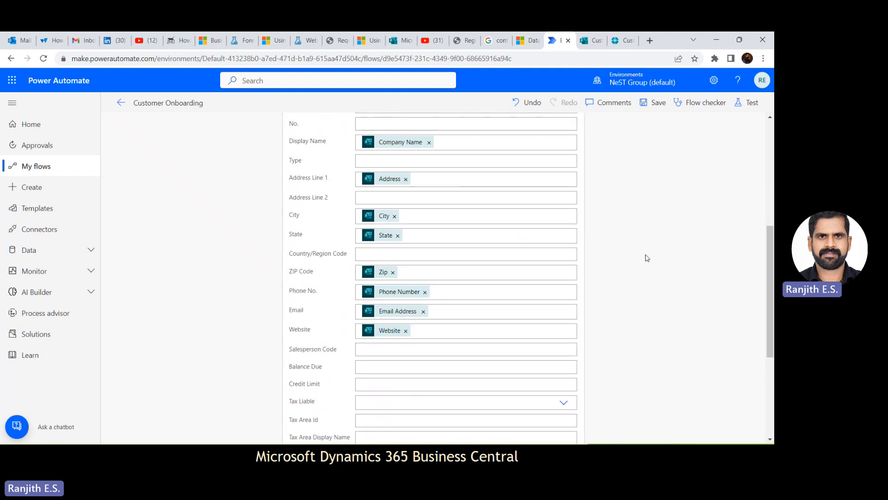
# - Save the Customer Onboarding flow
pyautogui.moveTo(771, 281); pyautogui.dragTo(765, 155)
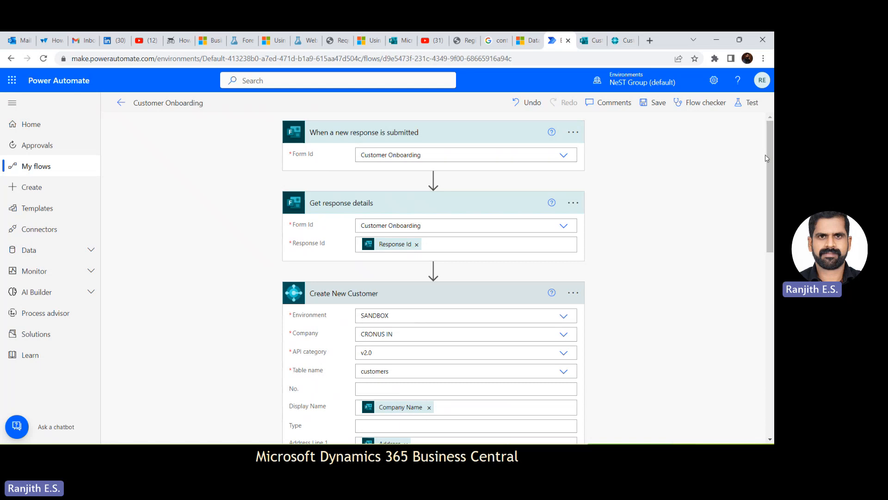
pyautogui.click(655, 102)
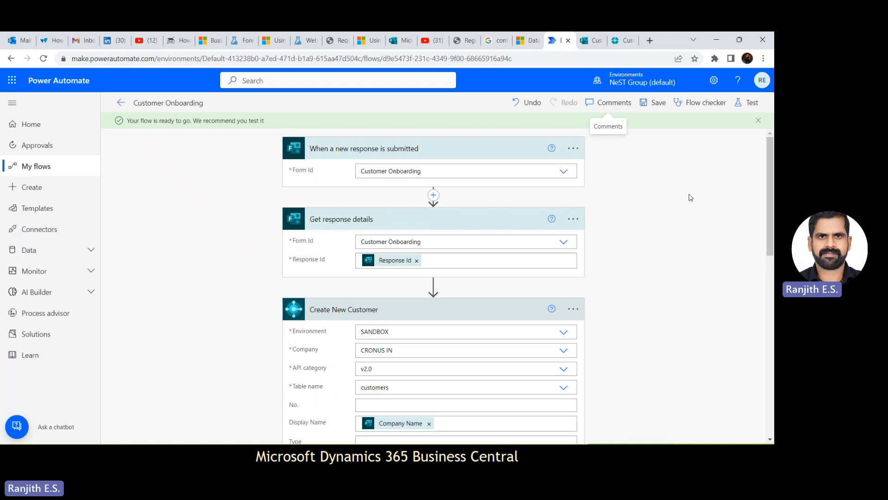
# - Switch to the Customer Onboarding form in Microsoft Forms and start a response in its mobile preview
pyautogui.click(589, 41)
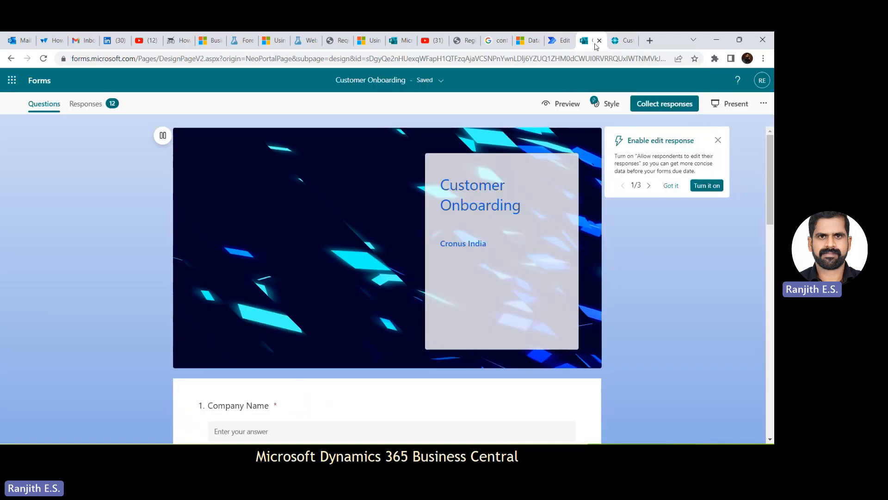
pyautogui.click(567, 104)
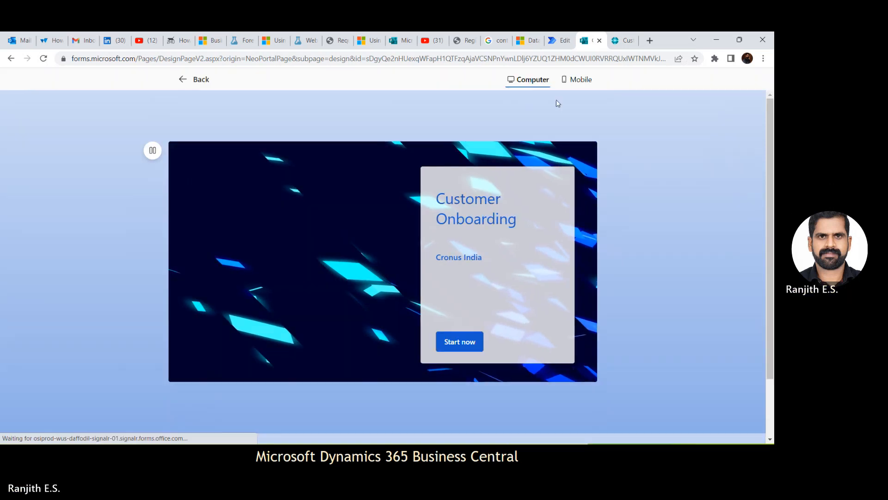
pyautogui.click(583, 81)
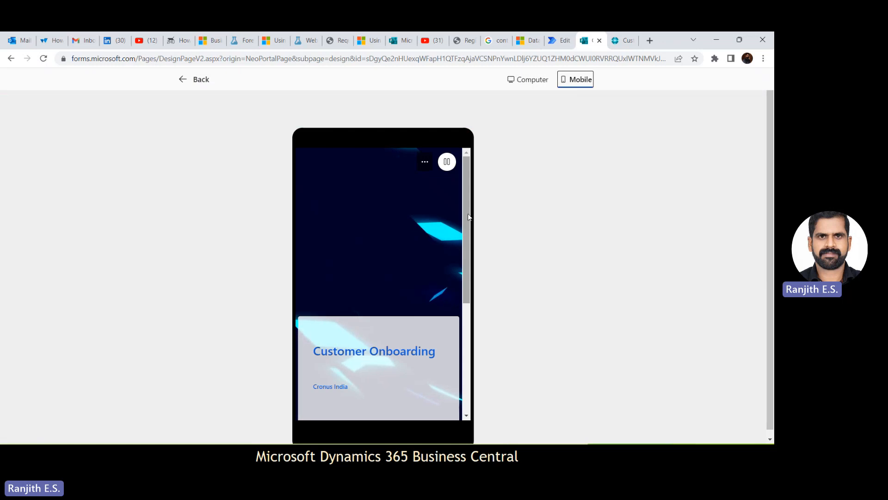
pyautogui.moveTo(469, 216); pyautogui.dragTo(468, 304)
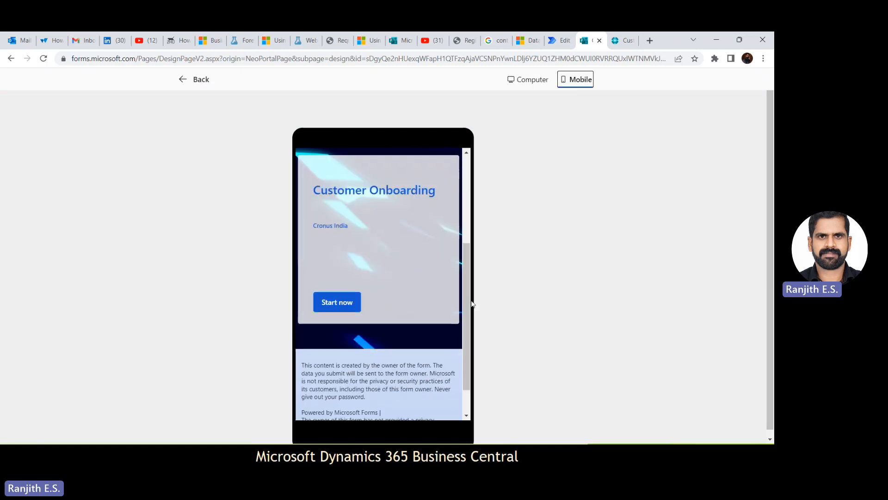
pyautogui.click(335, 301)
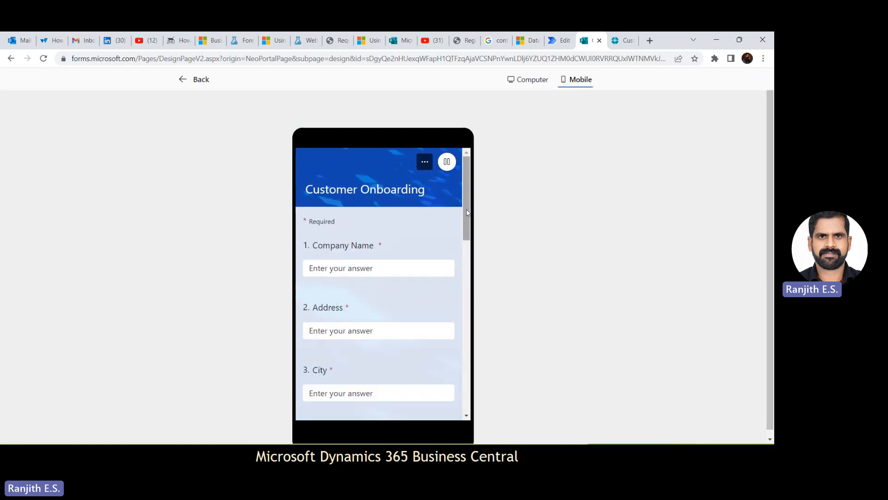
pyautogui.moveTo(466, 213); pyautogui.dragTo(460, 179)
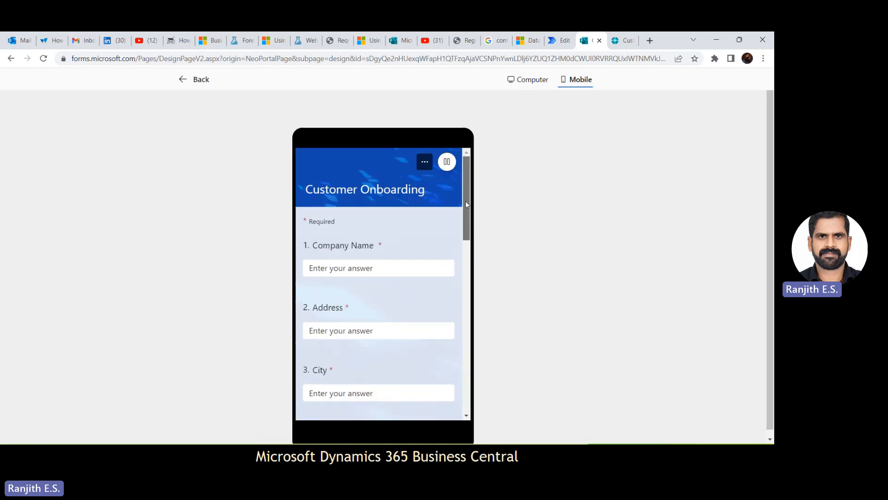
# - Enter Digi World LLP as the Company Name and fill in the company's address
pyautogui.click(346, 270)
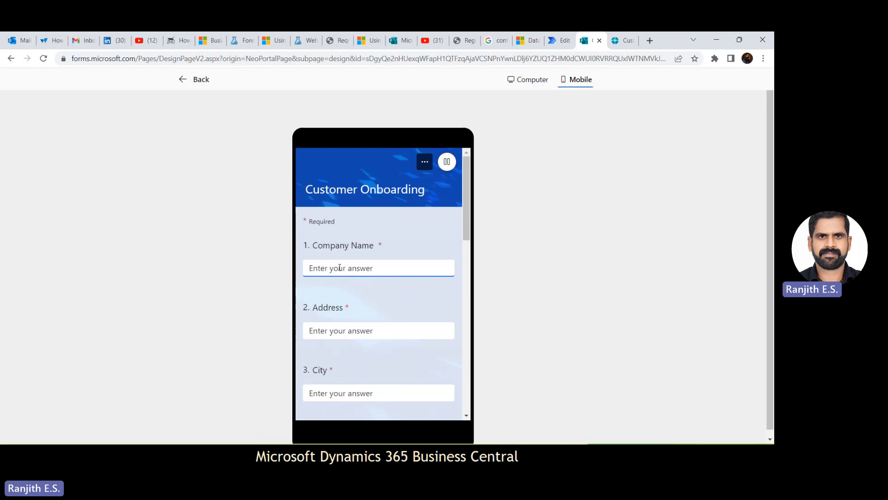
pyautogui.write('Digi W')
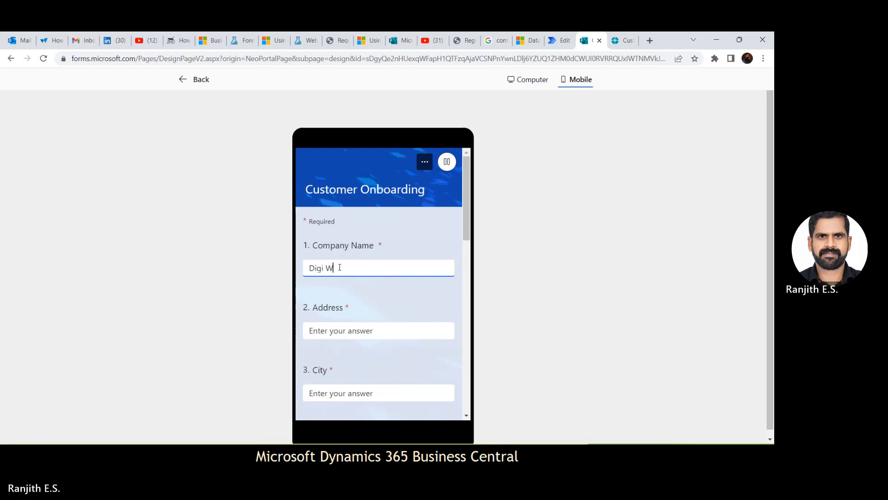
pyautogui.write('orld LLP')
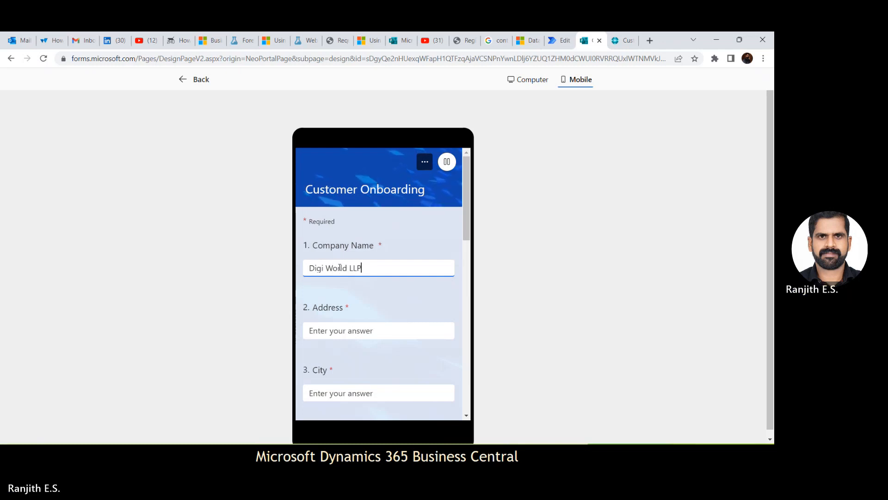
pyautogui.click(353, 335)
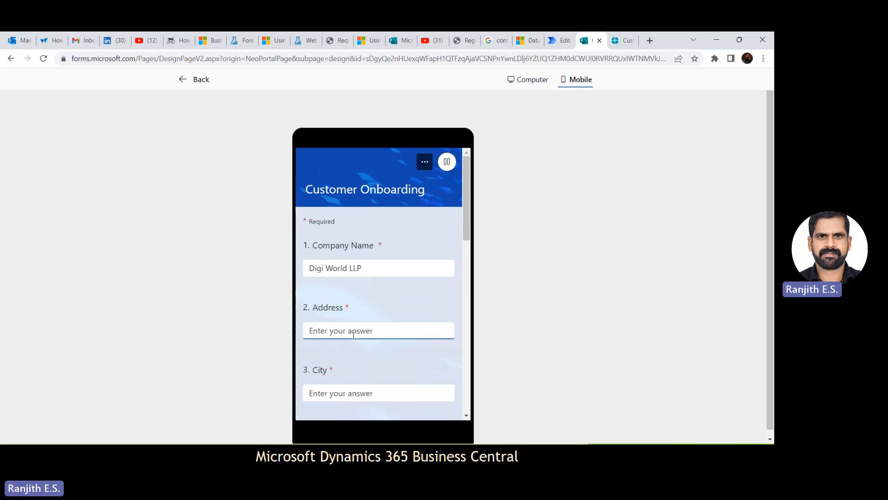
pyautogui.write('Te')
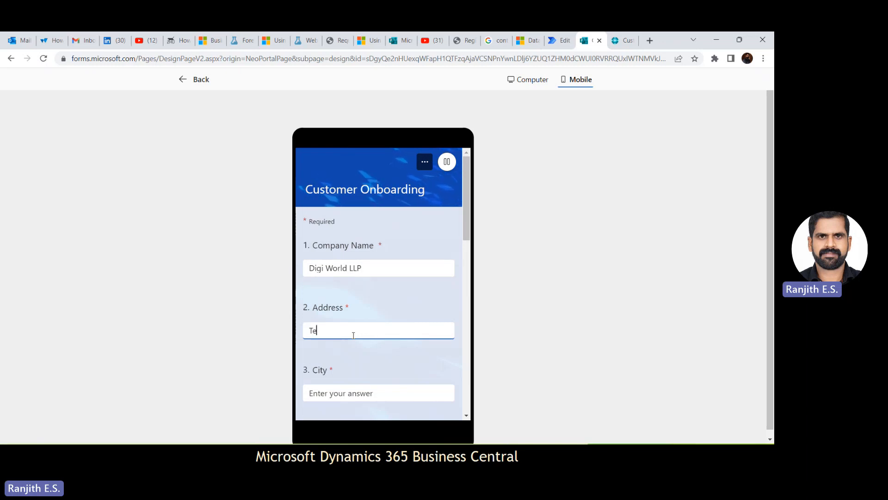
pyautogui.write('ch Park ')
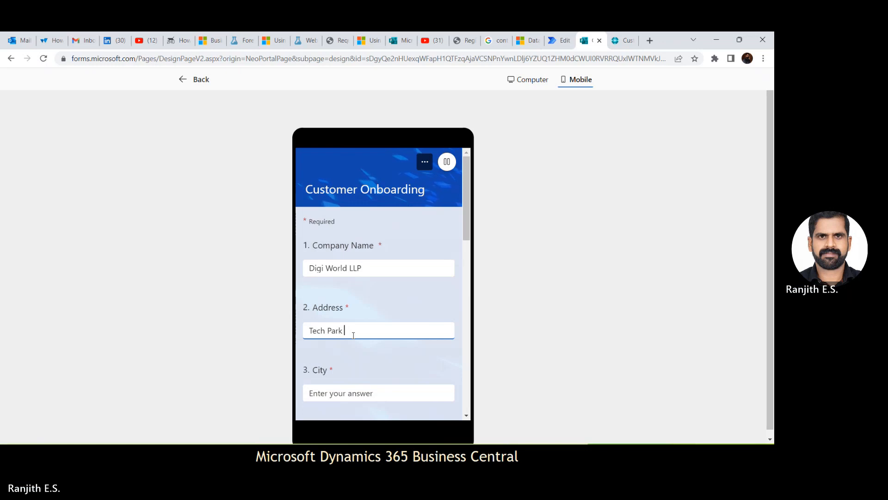
pyautogui.write('Layout')
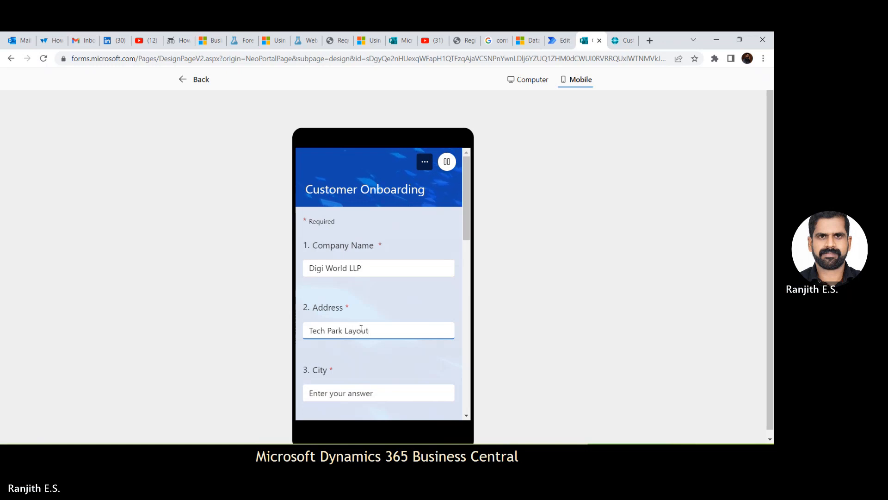
pyautogui.scroll(-3, 454, 249)
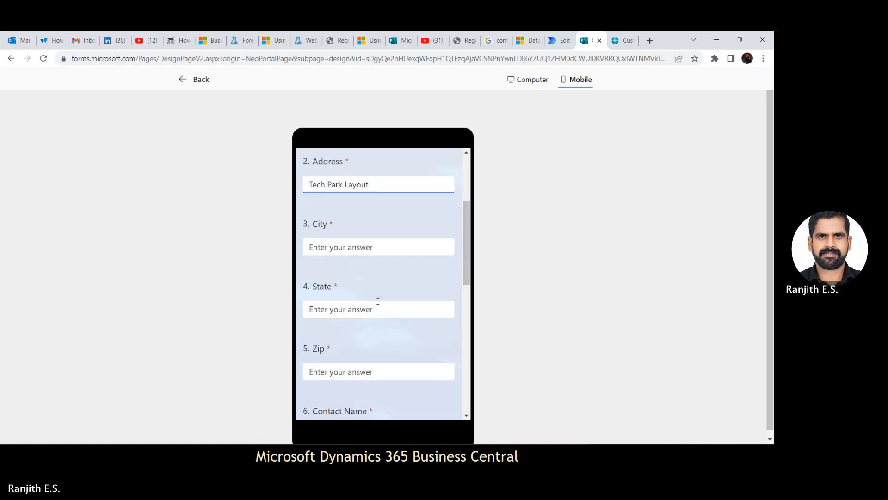
pyautogui.click(377, 303)
pyautogui.write('Lo')
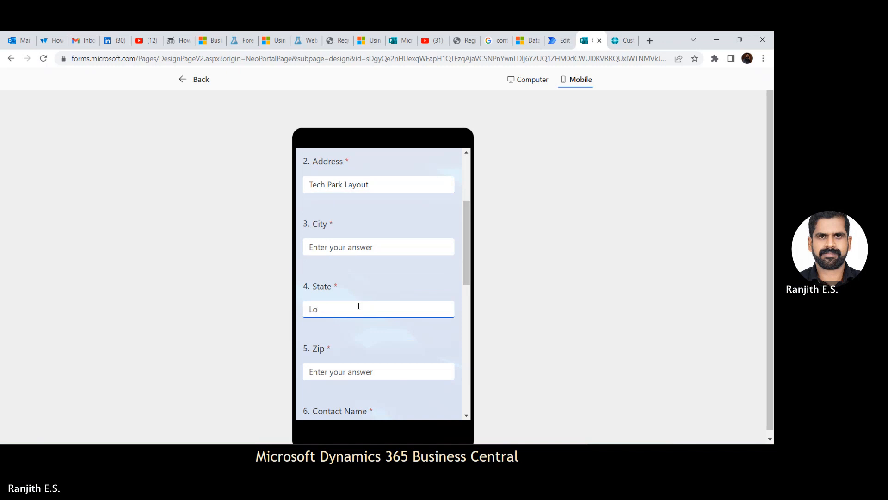
pyautogui.write('seAngeles')
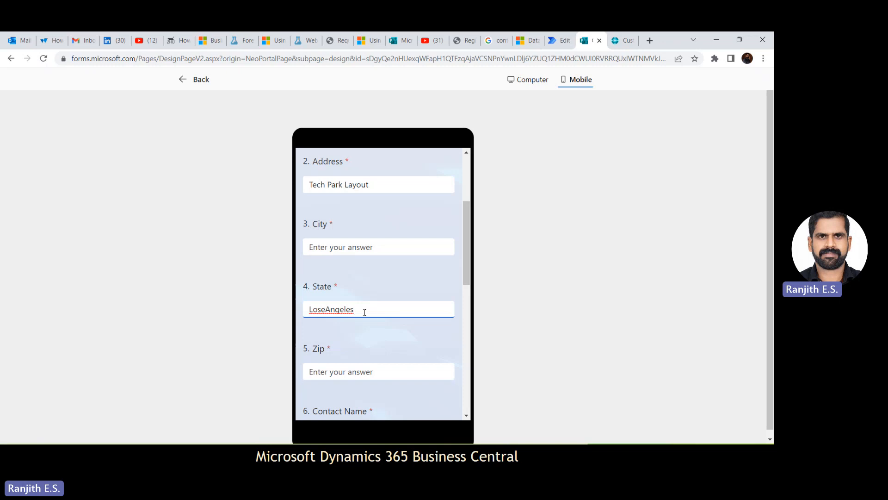
# - Replace the State answer with the company's correct state and fill in the City answer
pyautogui.moveTo(363, 310); pyautogui.dragTo(225, 308)
pyautogui.write('California')
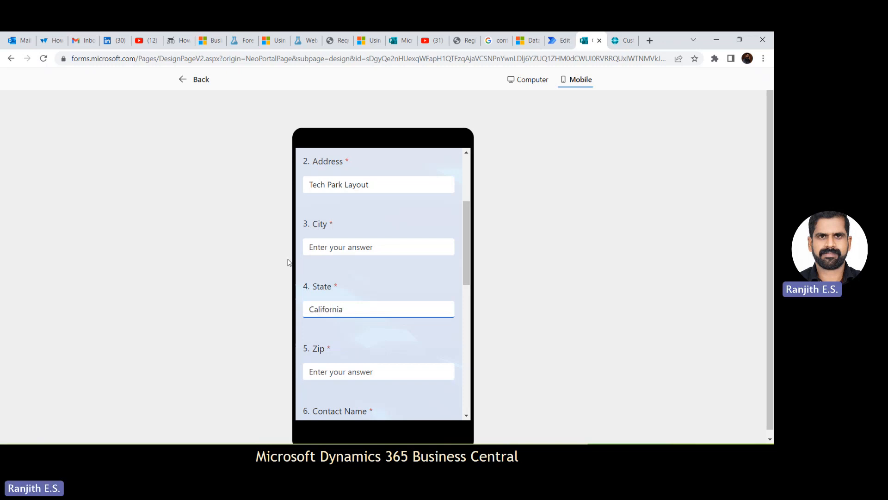
pyautogui.click(382, 248)
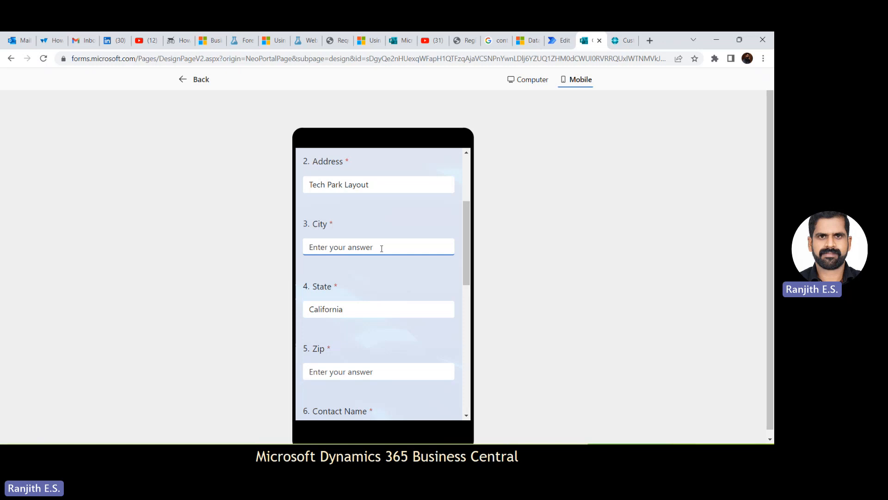
pyautogui.write('Loseange')
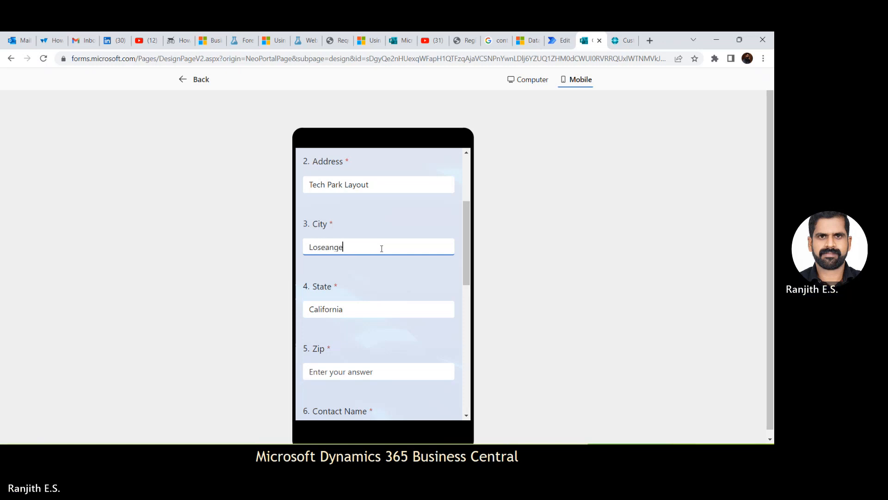
pyautogui.write('les')
# - Fill in the company's zip code and the contact's full name in the onboarding form
pyautogui.moveTo(463, 258); pyautogui.dragTo(468, 194)
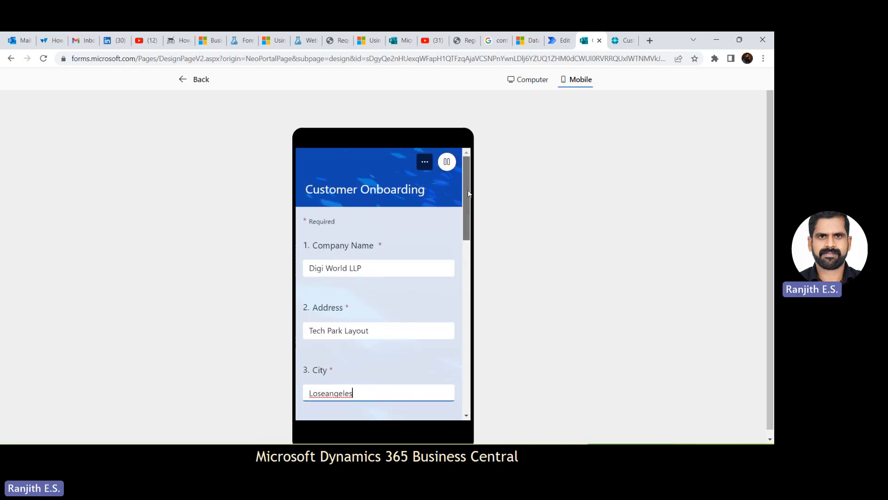
pyautogui.scroll(-2, 459, 236)
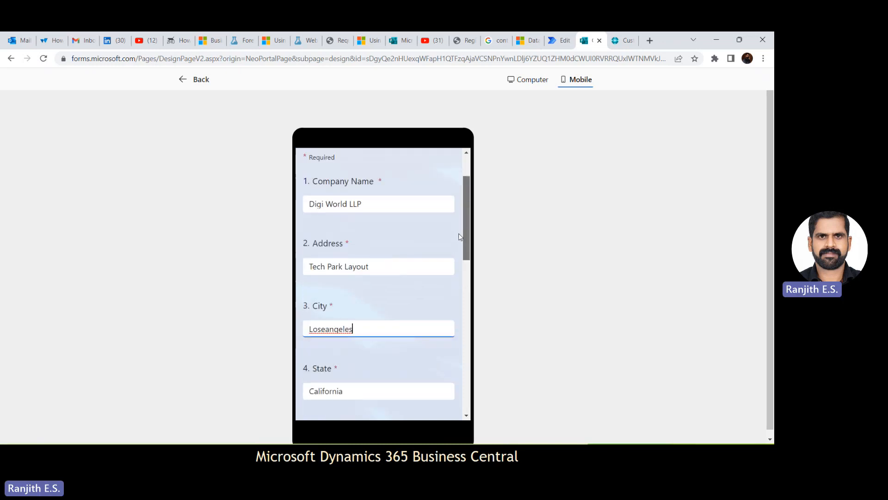
pyautogui.scroll(-5, 460, 237)
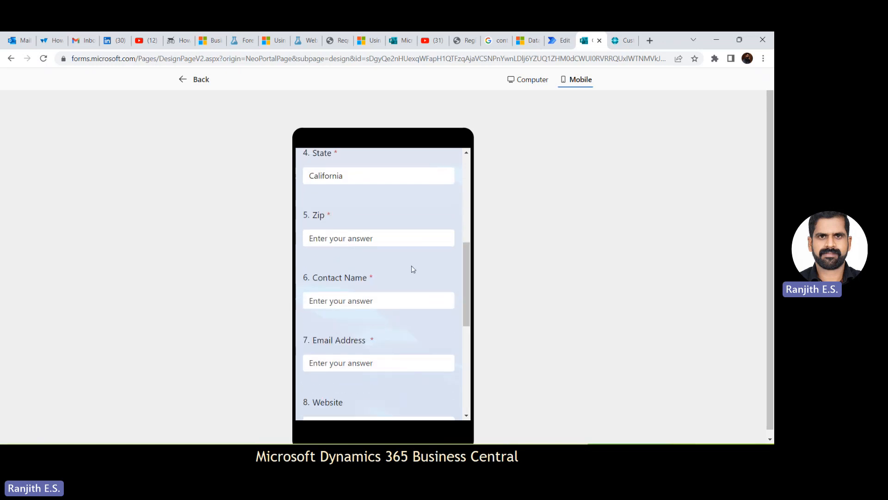
pyautogui.click(385, 238)
pyautogui.write('854123')
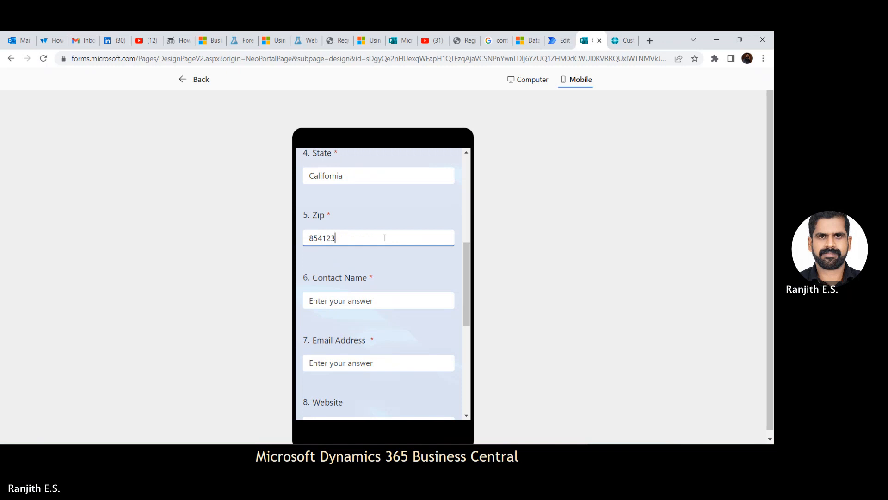
pyautogui.click(370, 302)
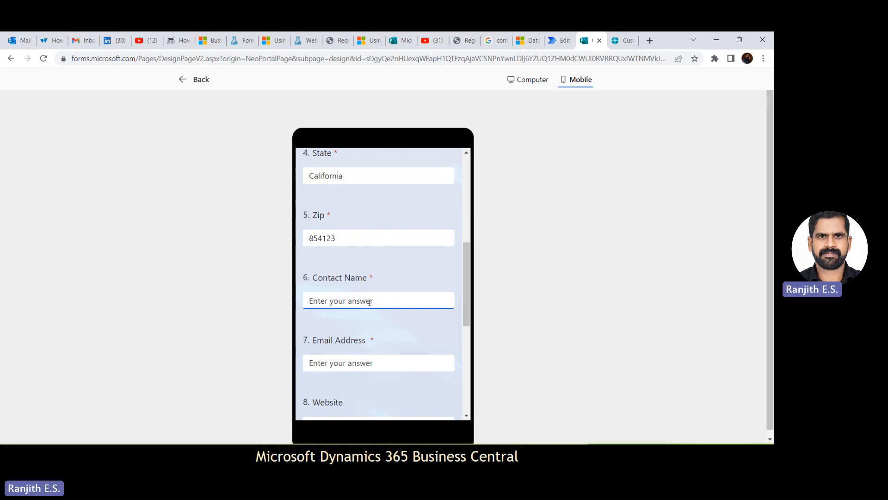
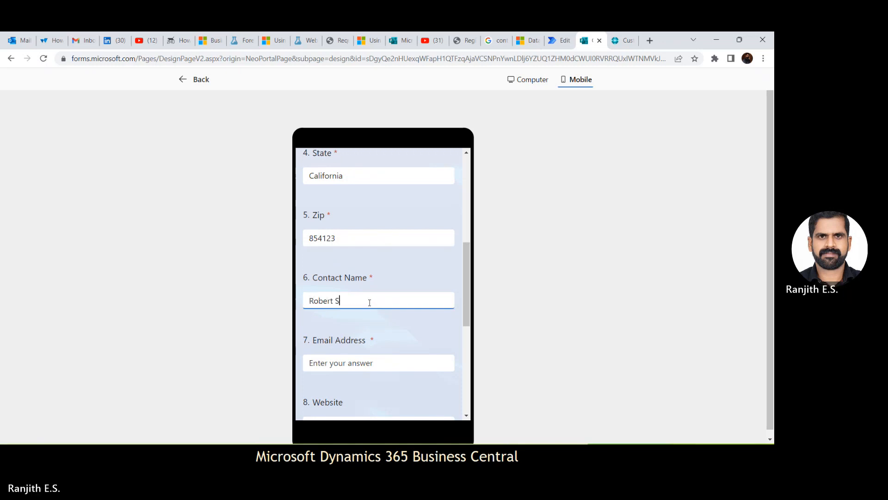
# - Enter the contact's e-mail in the Email Address question
pyautogui.click(337, 364)
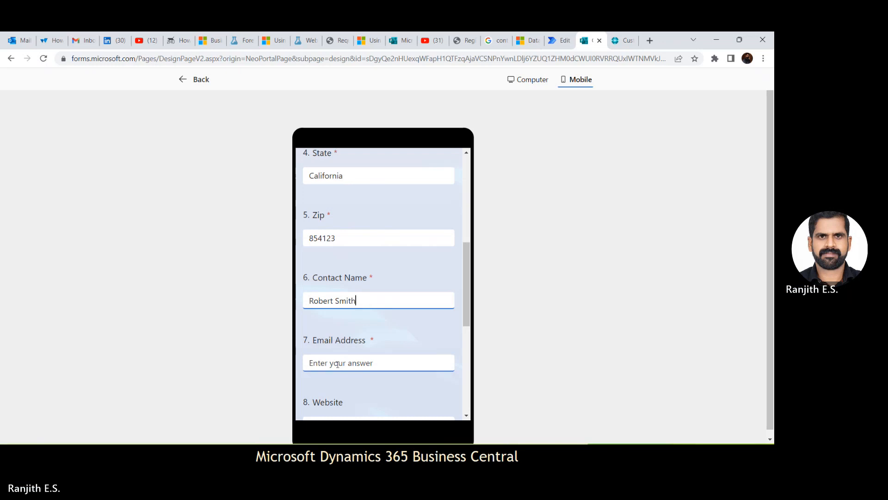
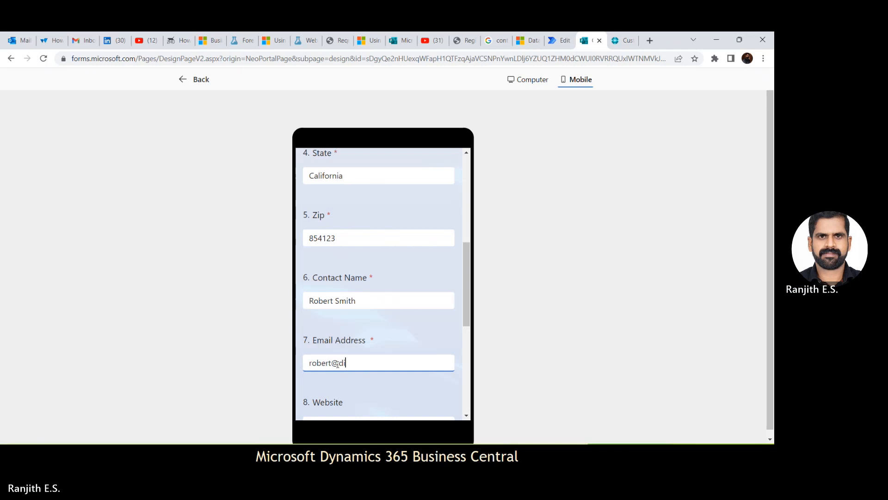
pyautogui.scroll(-2, 465, 350)
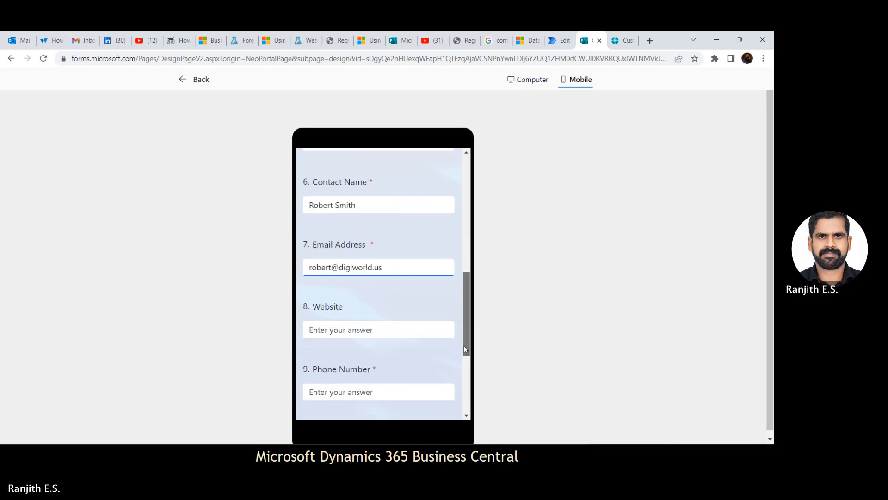
pyautogui.click(380, 329)
pyautogui.write('di')
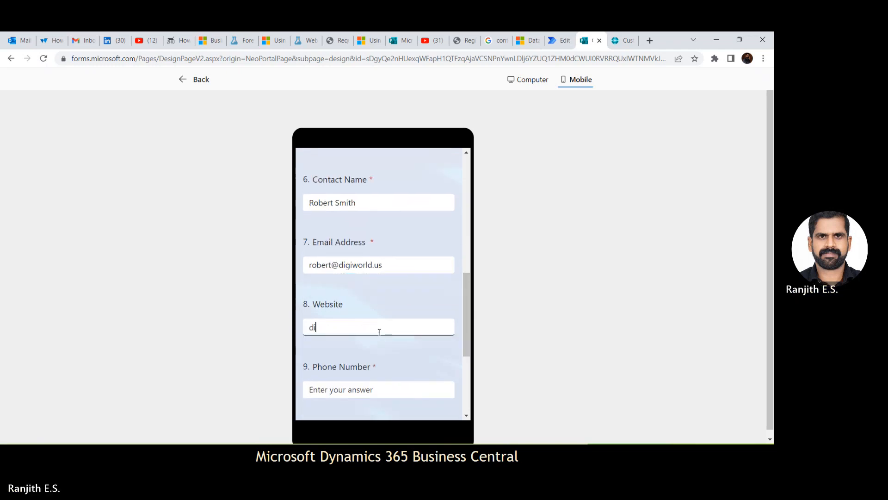
pyautogui.write('giworld.us')
pyautogui.press('Home')
pyautogui.write('www.')
# - Enter the company's phone number and submit the Customer Onboarding response
pyautogui.click(380, 387)
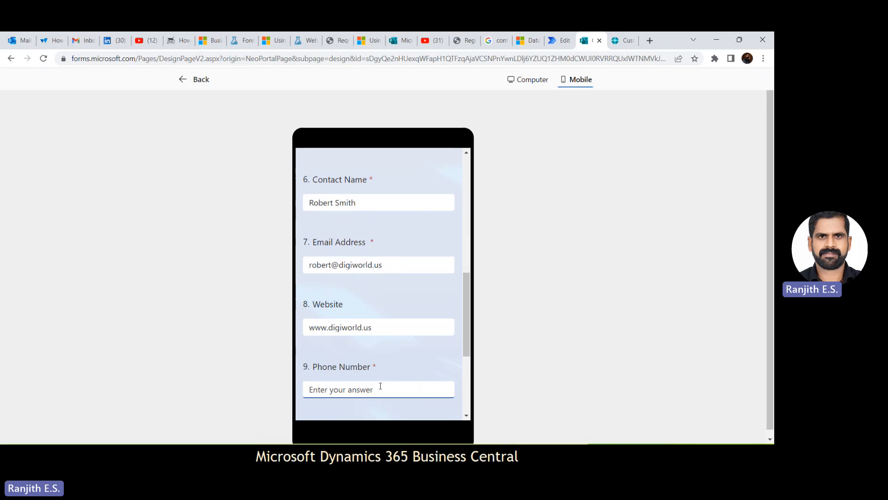
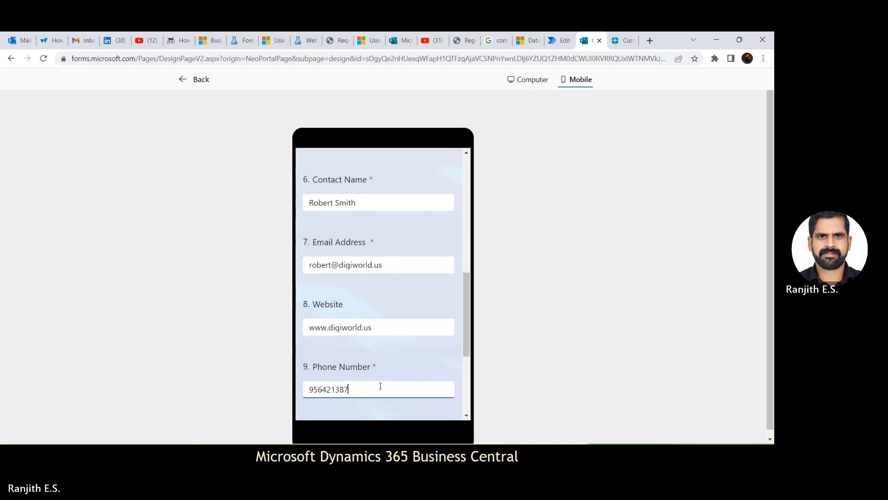
pyautogui.scroll(10, 453, 210)
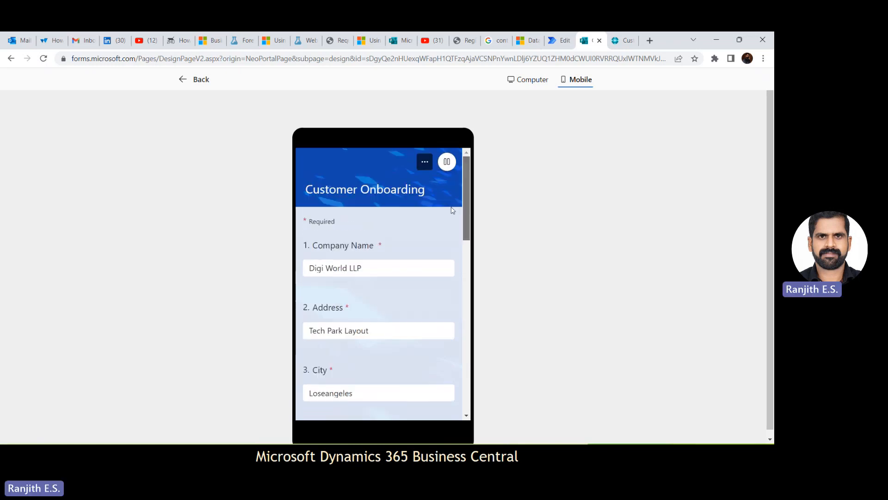
pyautogui.scroll(-10, 453, 211)
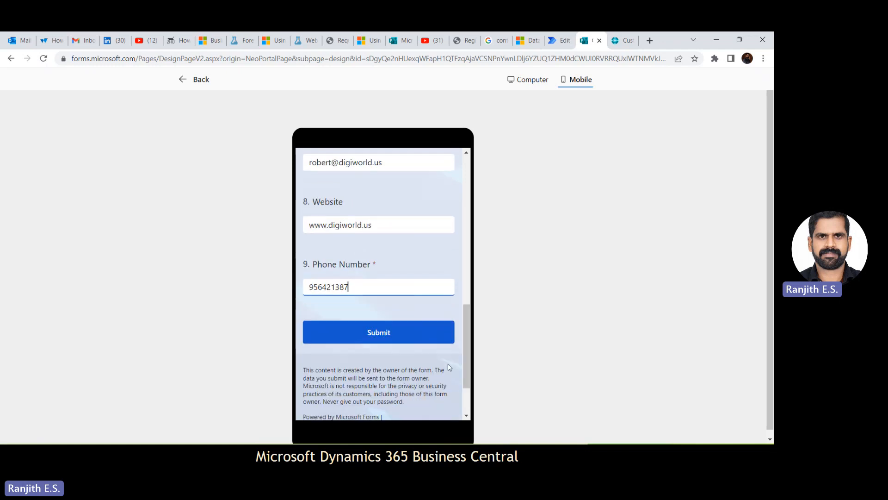
pyautogui.click(390, 332)
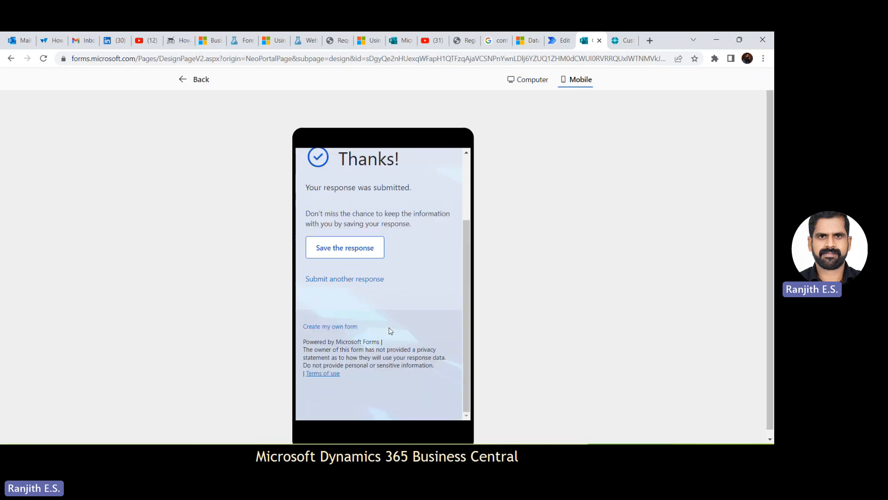
pyautogui.scroll(2, 467, 216)
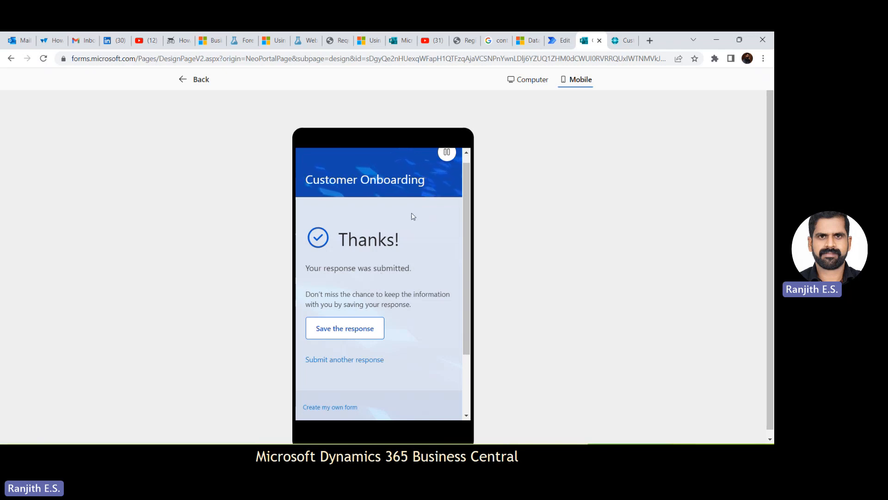
# - Switch to the Customers list in Business Central, reload it and select the new Digi World LLP customer
pyautogui.click(616, 45)
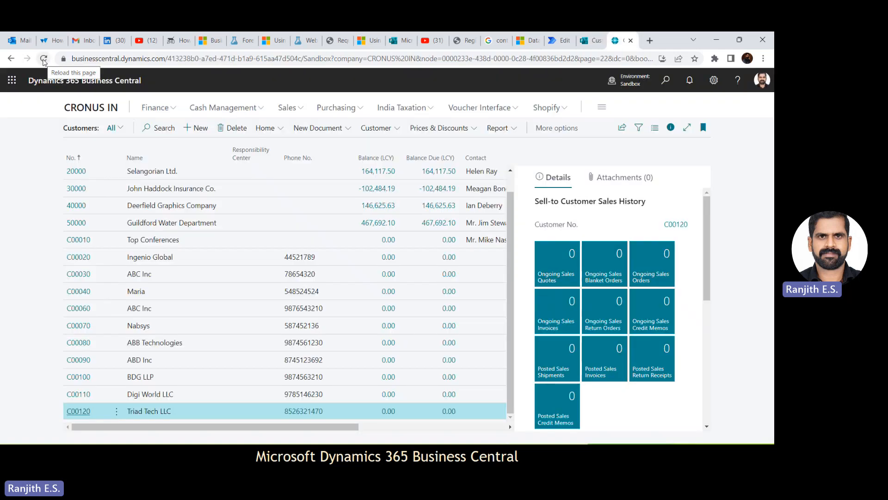
pyautogui.click(43, 59)
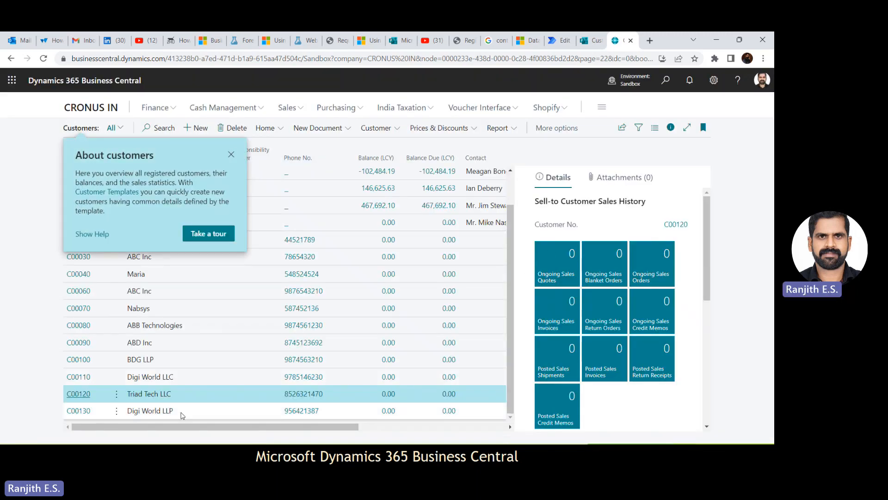
pyautogui.click(181, 415)
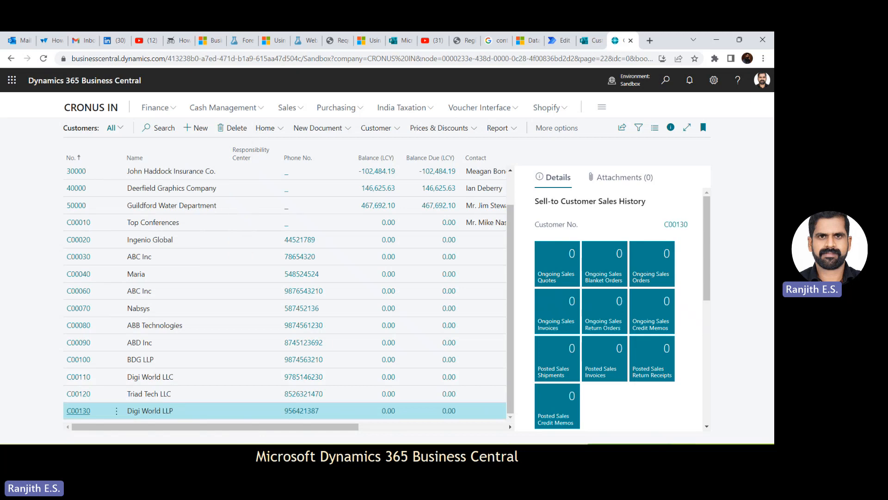
pyautogui.click(462, 461)
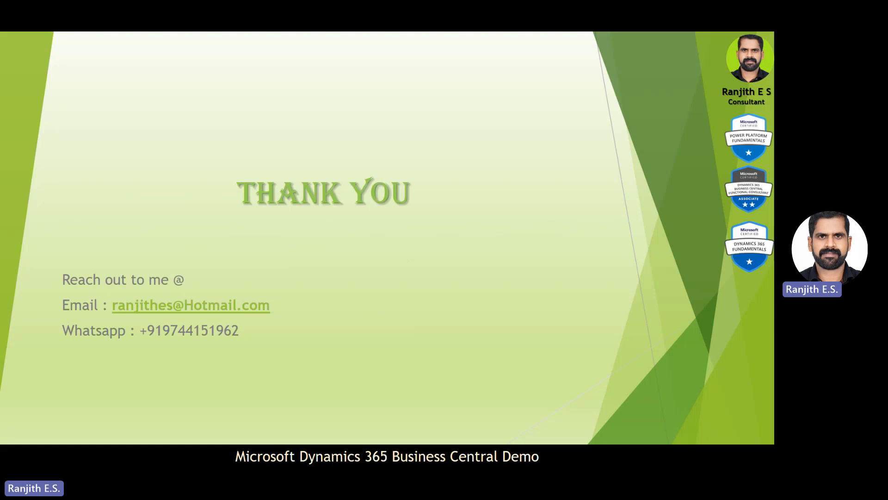